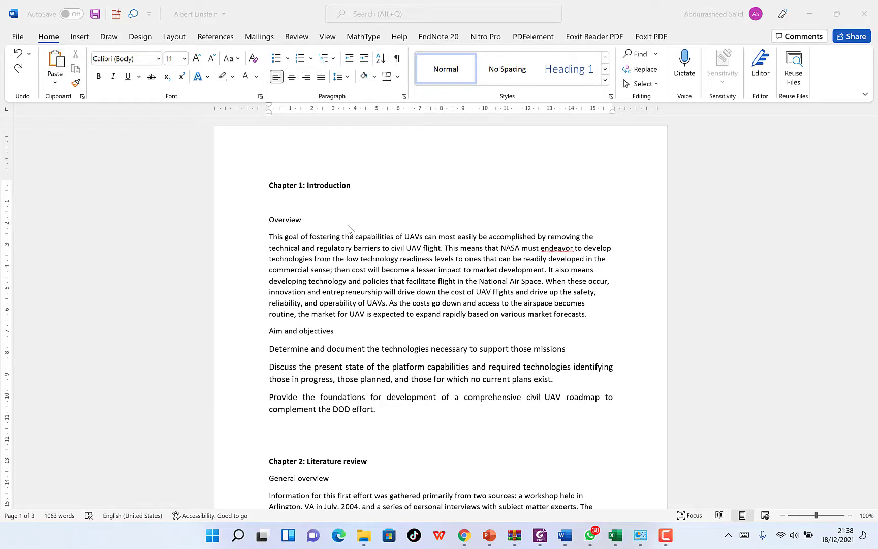
Scroll through the report to review the chapter titles and subheadings.
left_click(363, 184)
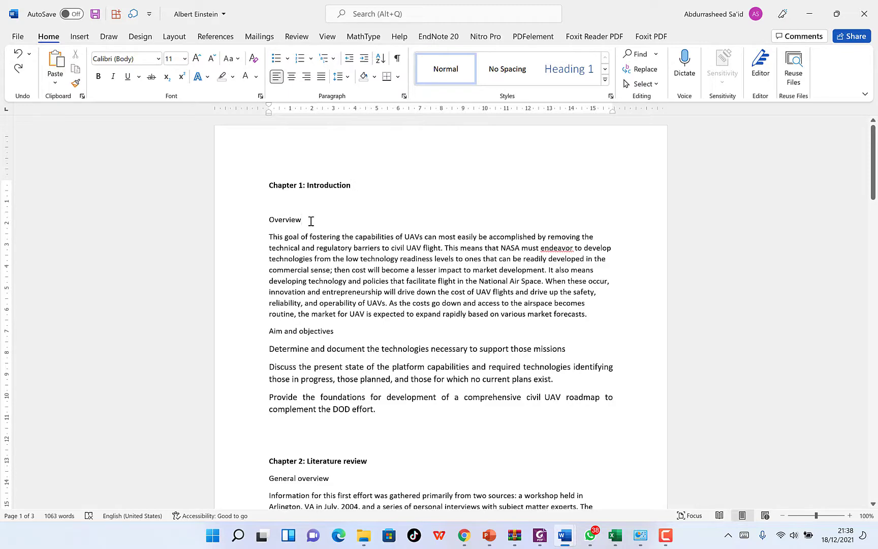
scroll(312, 222, "down", 3)
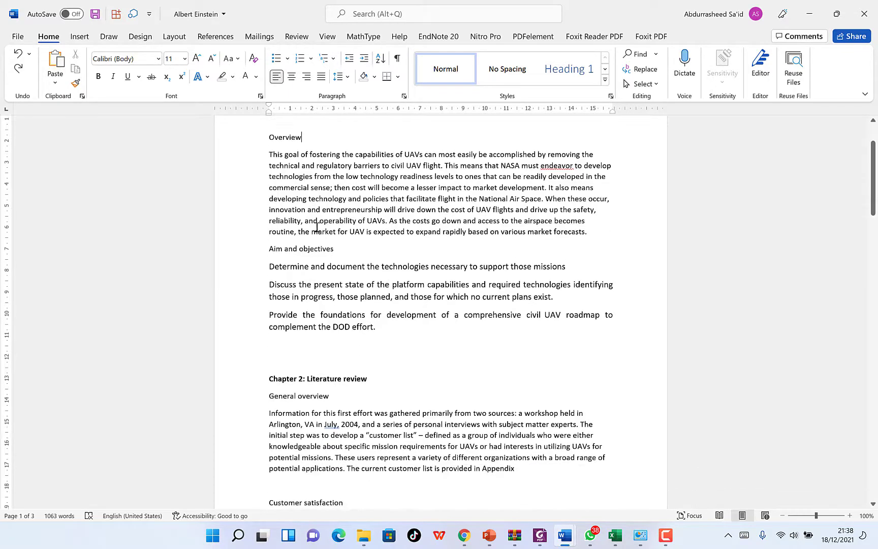
left_click(340, 251)
scroll(345, 259, "down", 3)
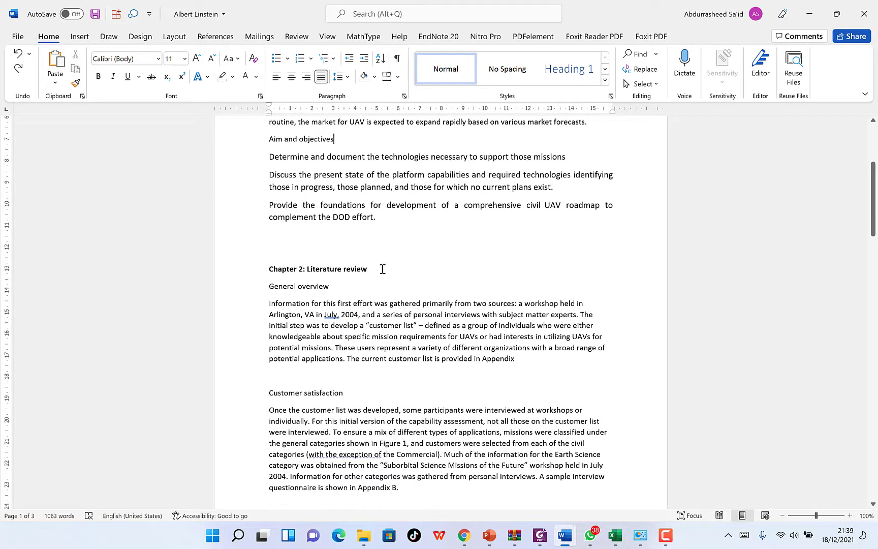
left_click(388, 267)
scroll(387, 267, "down", 3)
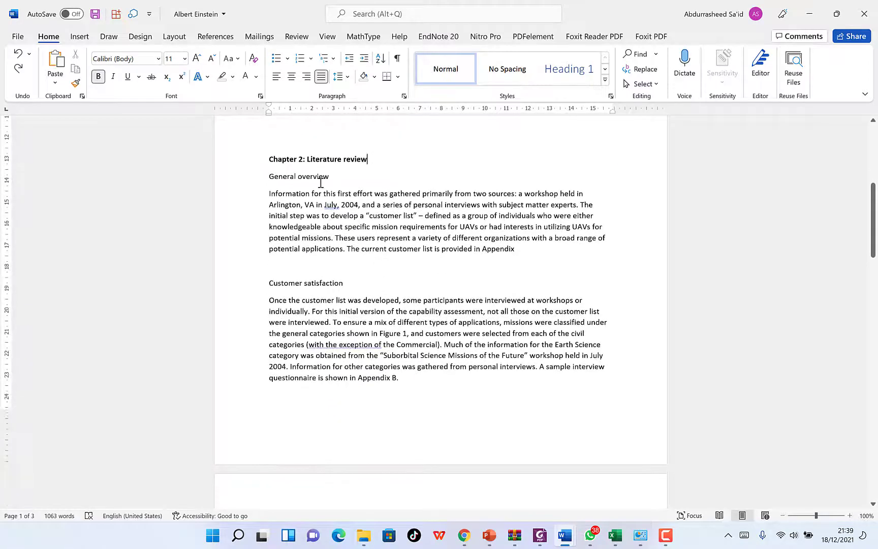
left_click(335, 160)
left_click(325, 283)
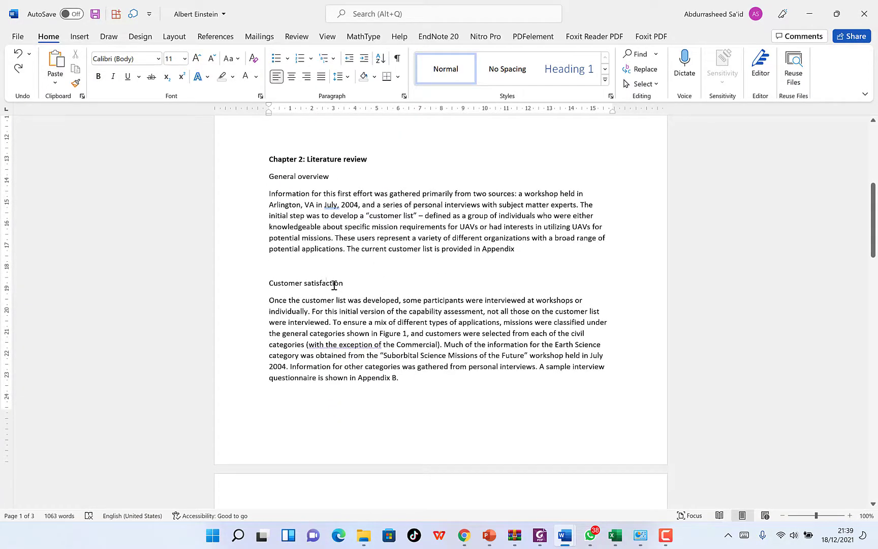
scroll(335, 285, "down", 11)
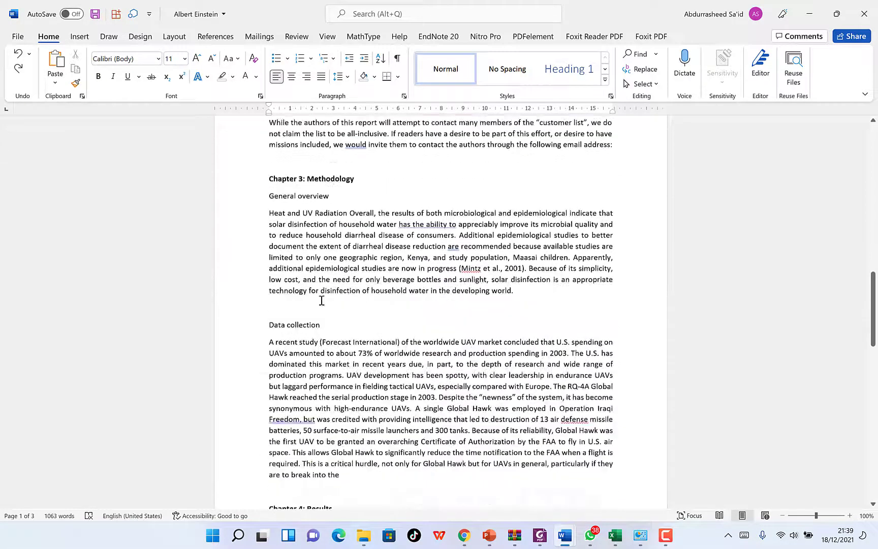
scroll(321, 300, "down", 11)
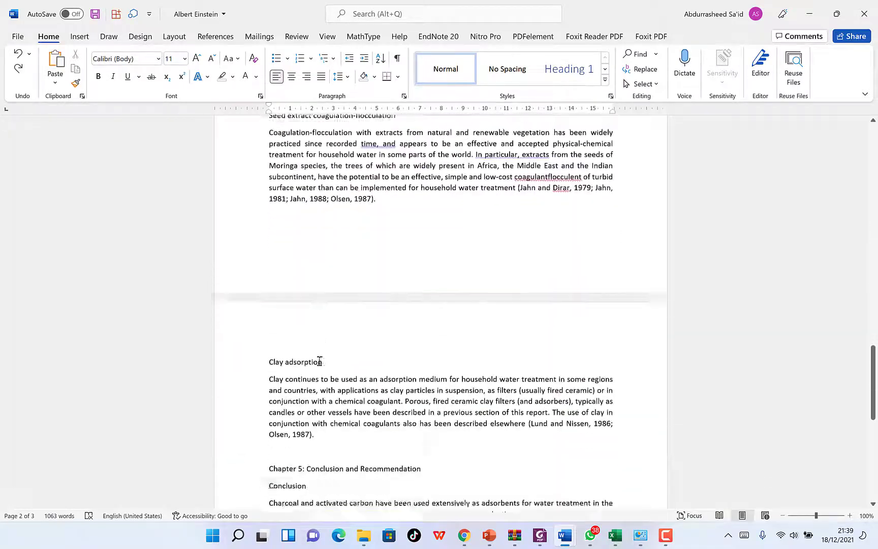
scroll(320, 361, "down", 4)
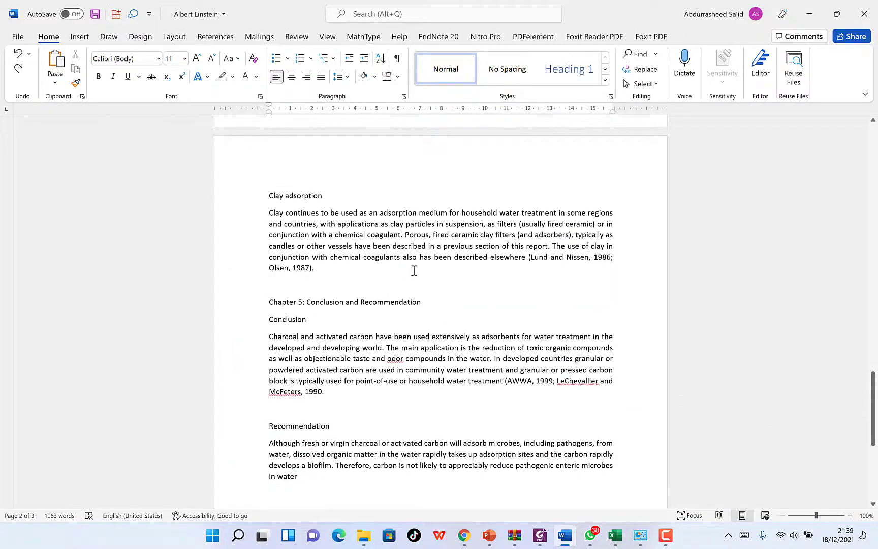
scroll(414, 270, "up", 20)
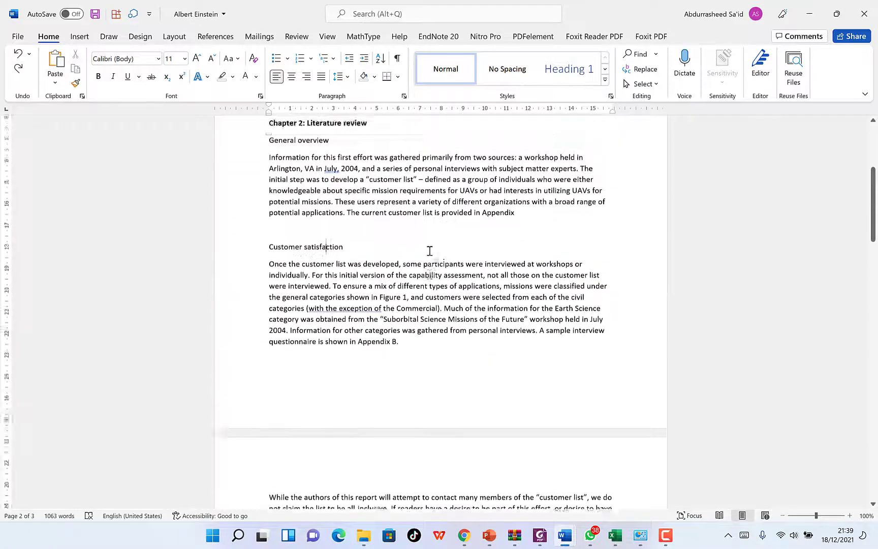
scroll(430, 250, "up", 9)
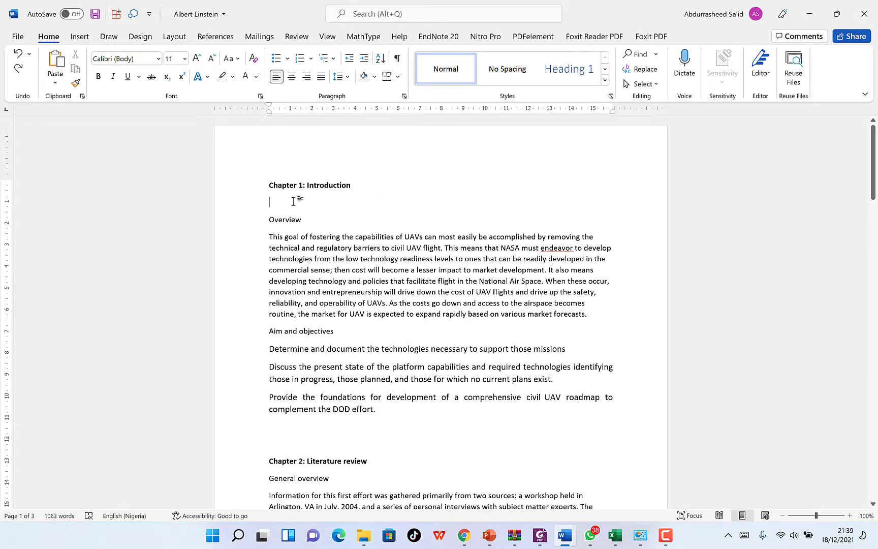
Delete the empty line below Chapter 1: Introduction and apply Heading 1 to that title.
key("BackSpace")
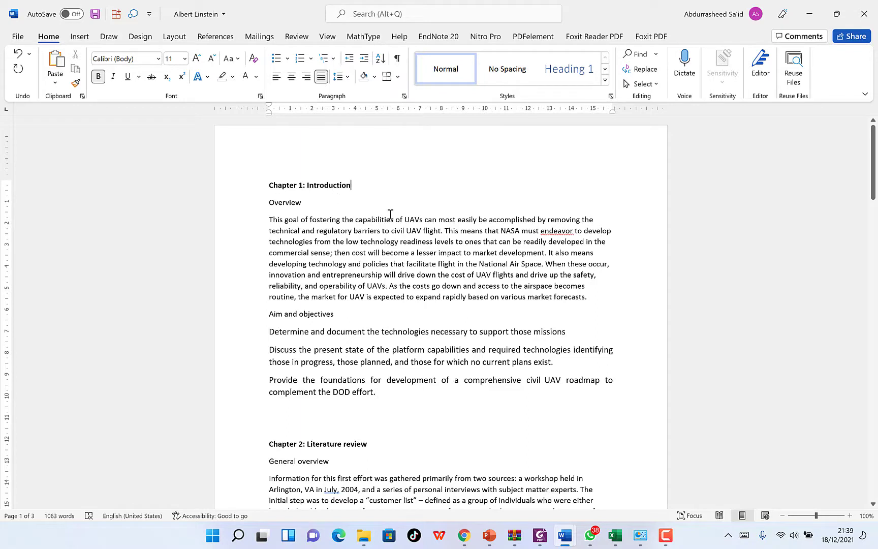
left_click(335, 186)
left_click(556, 81)
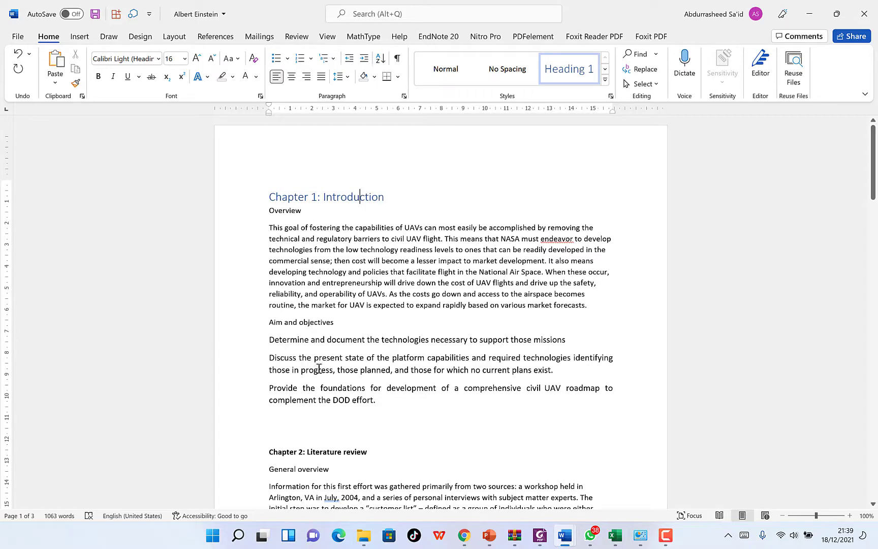
Apply Heading 2 to the Overview and Aim and objectives subheadings.
left_click(290, 210)
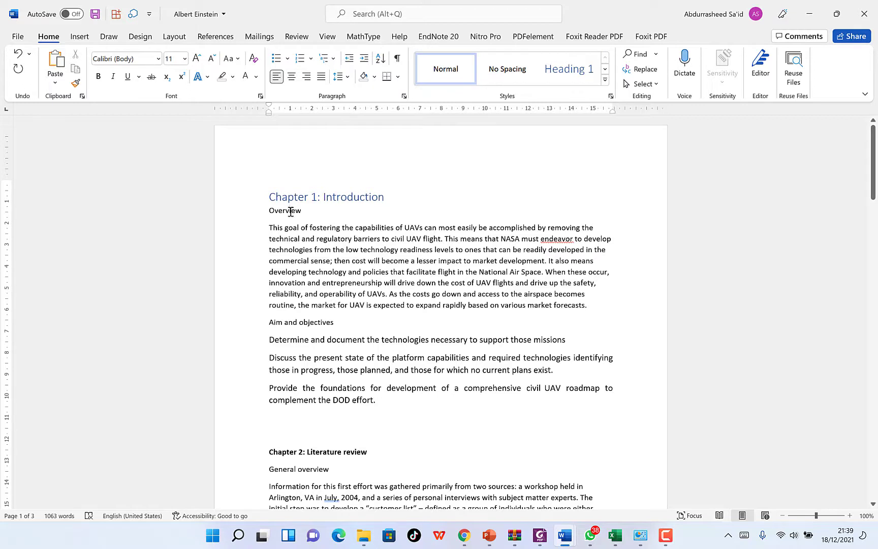
left_click(606, 81)
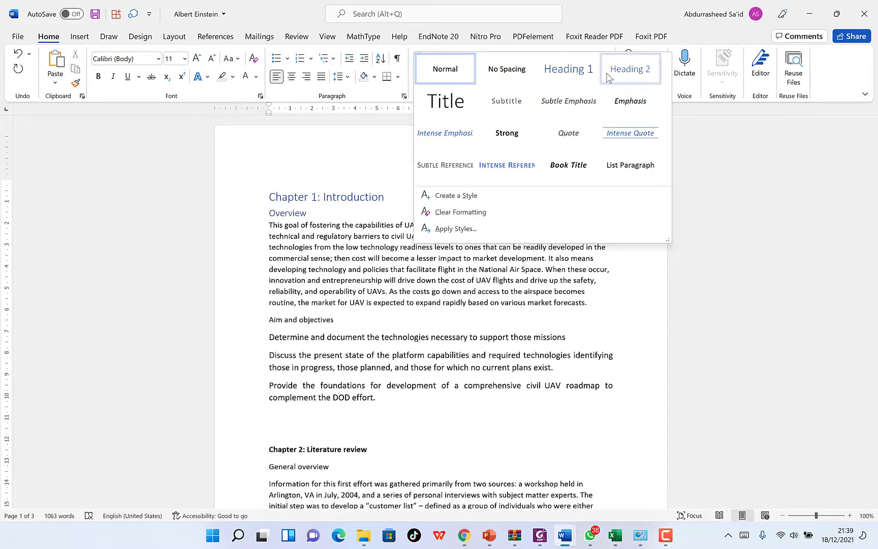
left_click(609, 76)
left_click(319, 320)
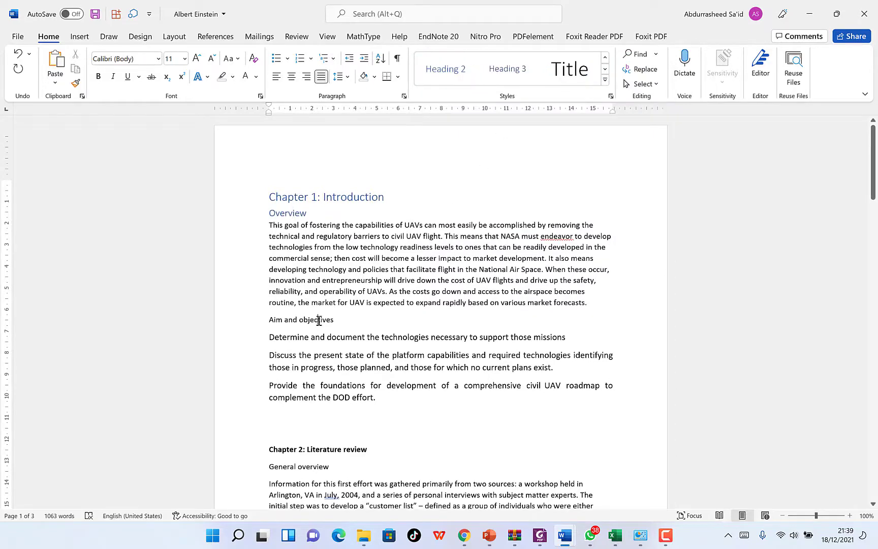
left_click(604, 80)
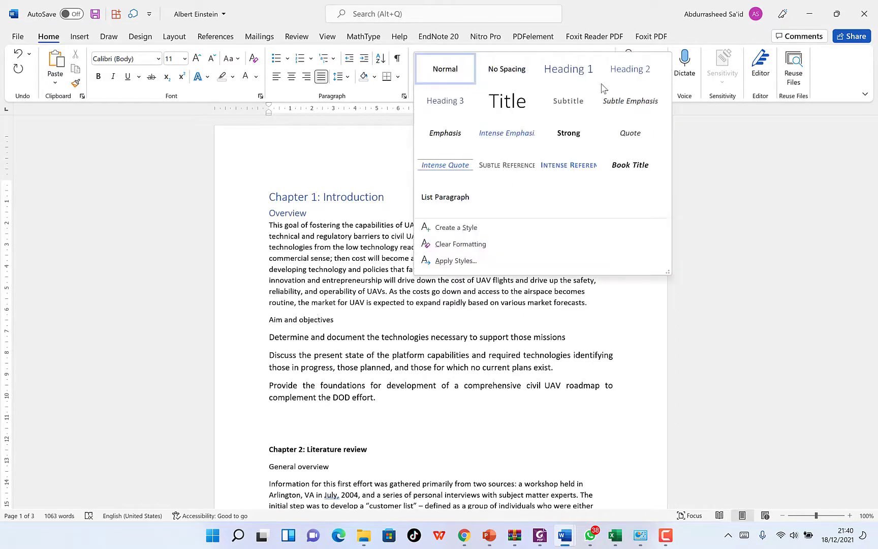
left_click(638, 70)
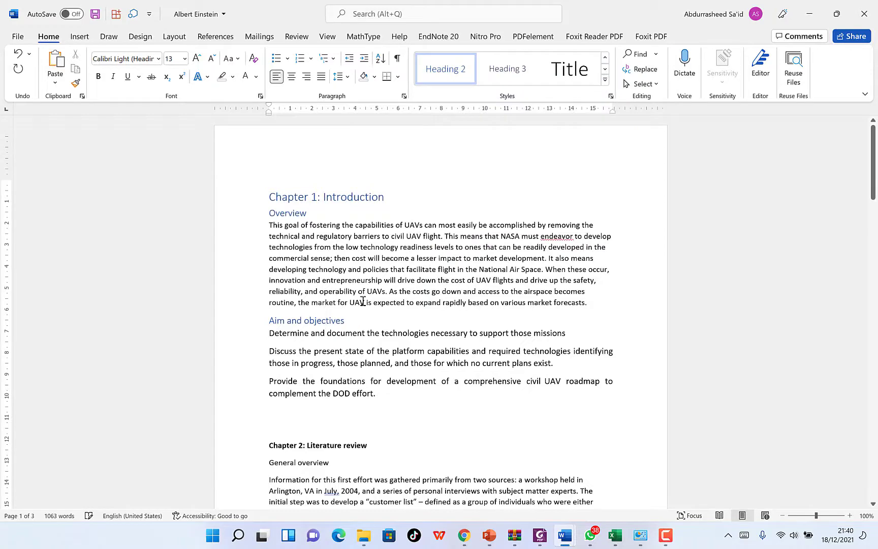
scroll(363, 301, "down", 5)
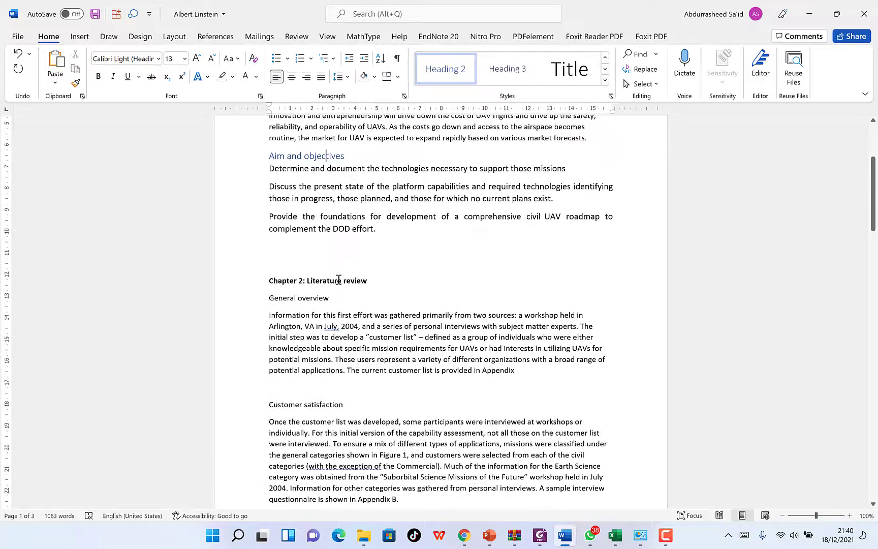
Make Chapter 2: Literature review a Heading 1.
left_click(339, 279)
left_click(604, 80)
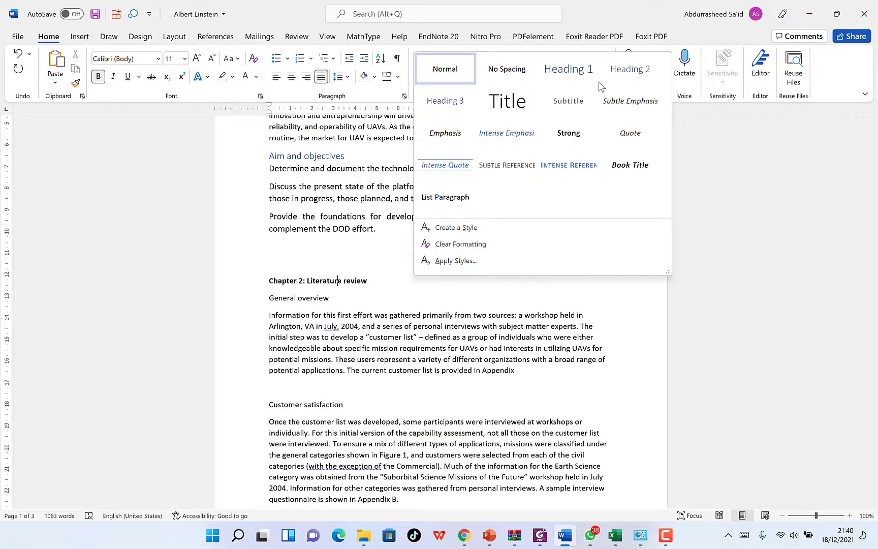
left_click(587, 81)
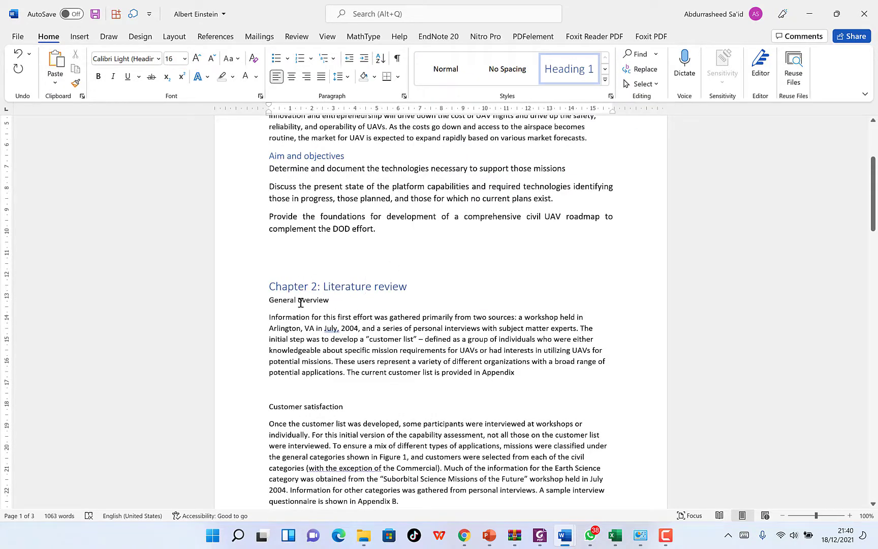
Apply Heading 2 to General overview under Chapter 2.
left_click(300, 303)
left_click(605, 79)
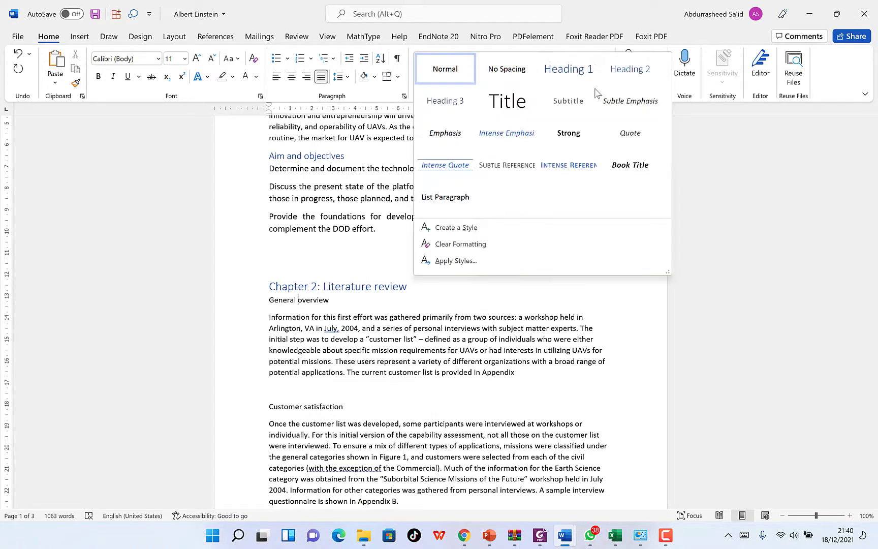
left_click(629, 69)
scroll(297, 294, "down", 3)
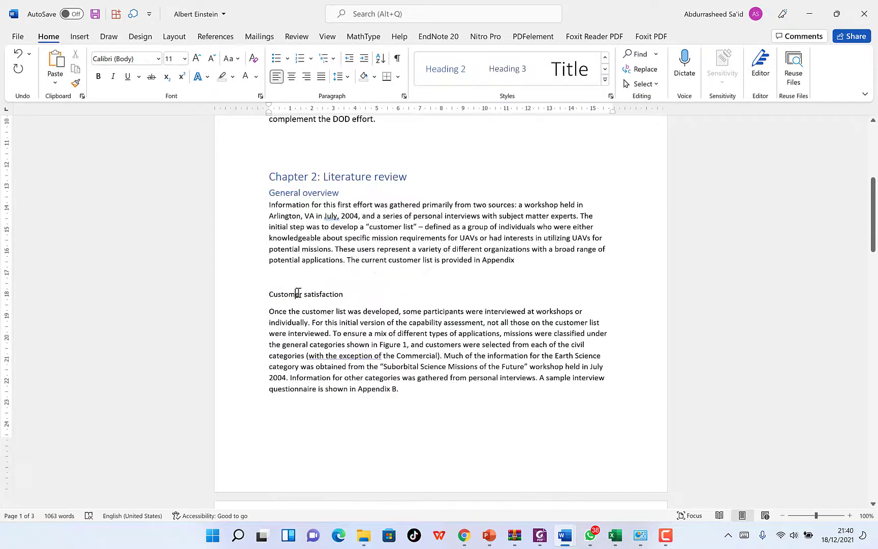
left_click(321, 193)
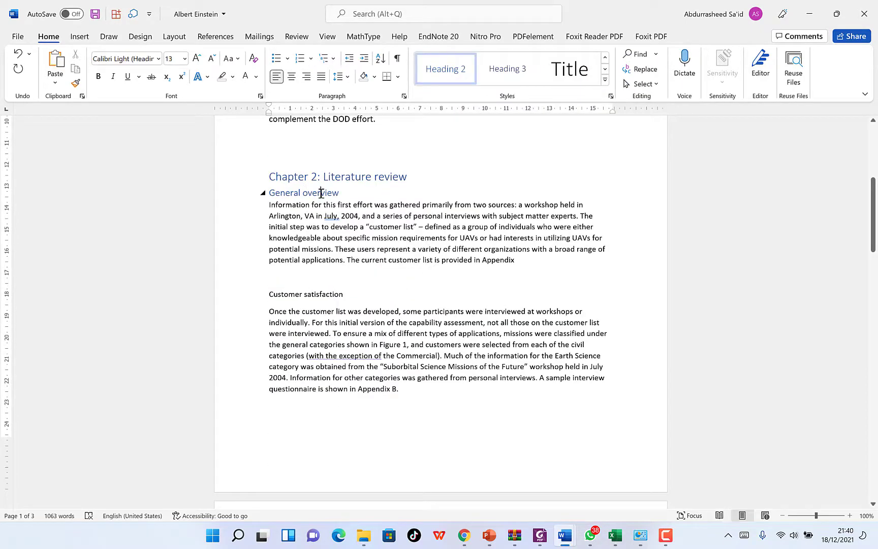
left_click(299, 294)
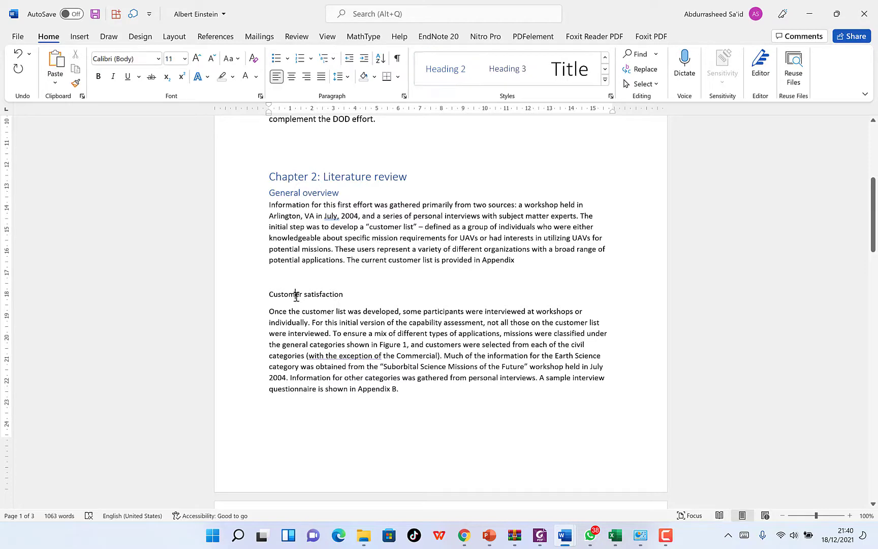
left_click(605, 79)
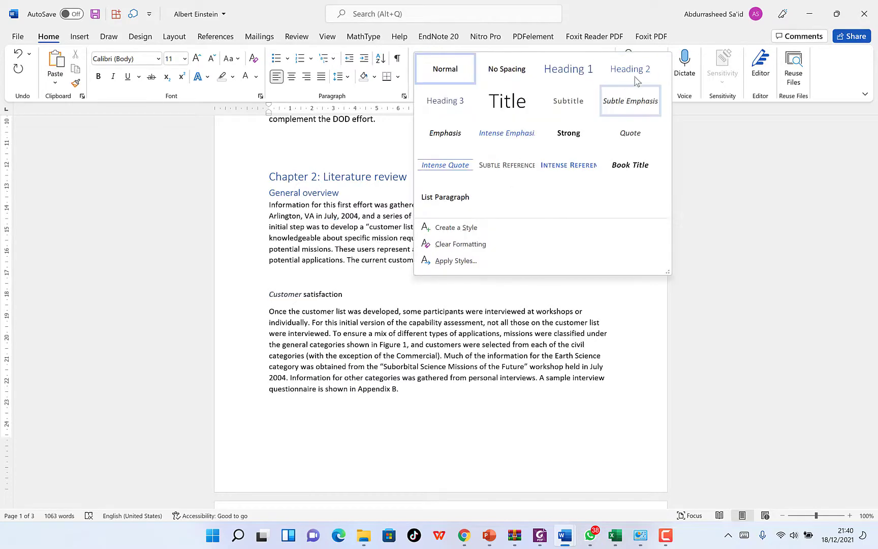
Apply Heading 2 to the Customer satisfaction subheading.
left_click(468, 250)
left_click(348, 341)
scroll(352, 340, "down", 12)
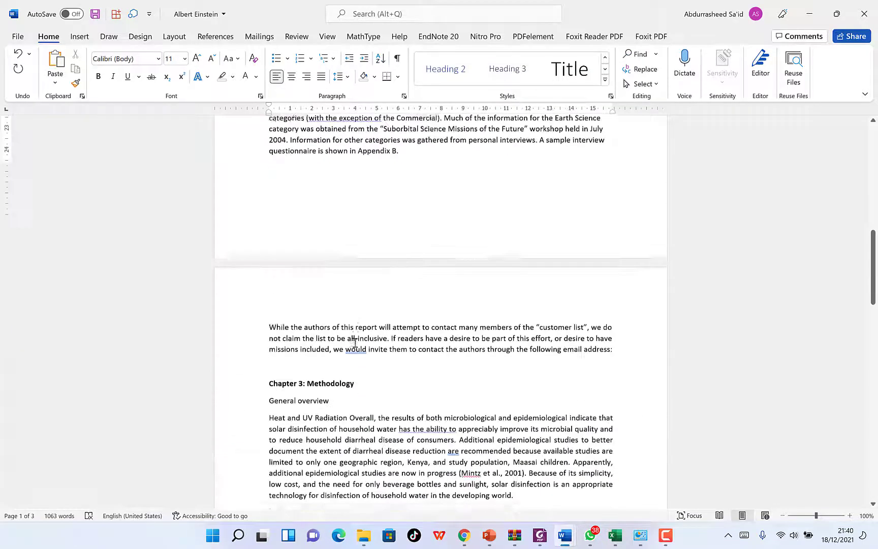
scroll(353, 338, "down", 2)
Style General overview and Data collection under Chapter 3: Methodology as Heading 2.
left_click(320, 233)
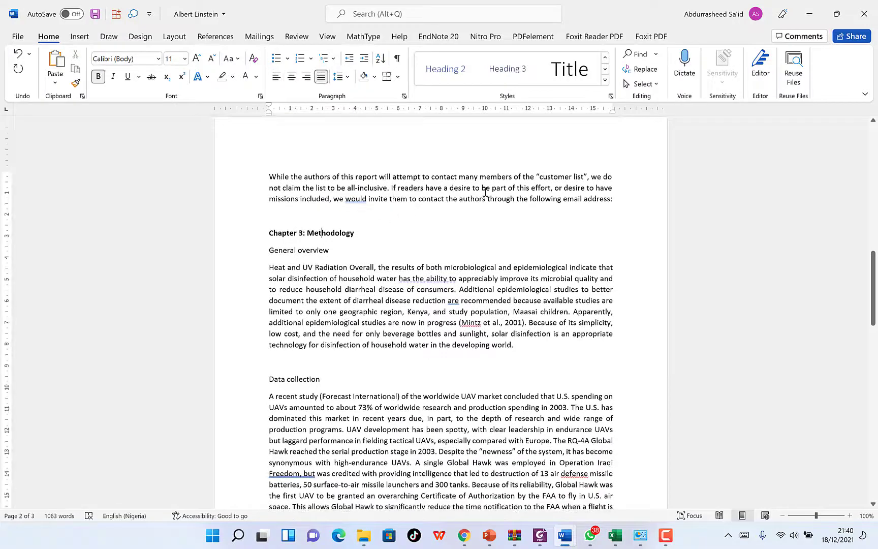
left_click(605, 80)
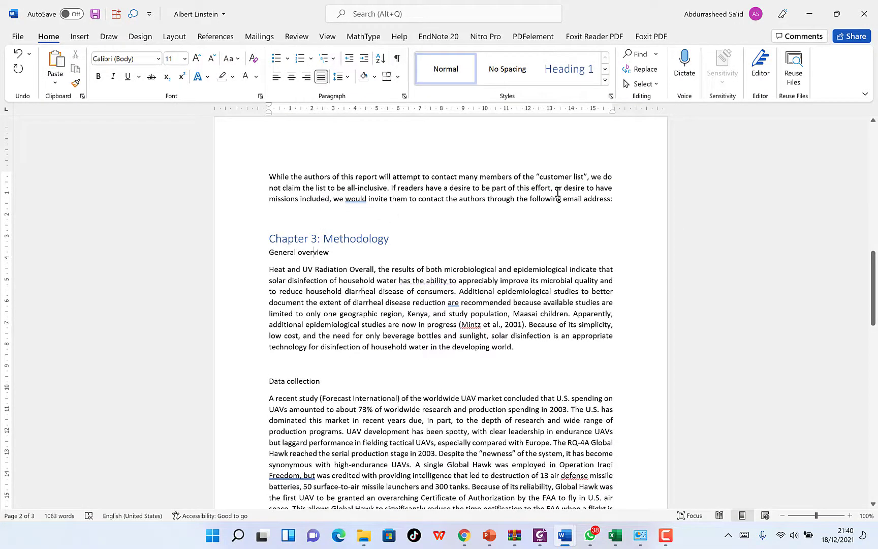
left_click(605, 80)
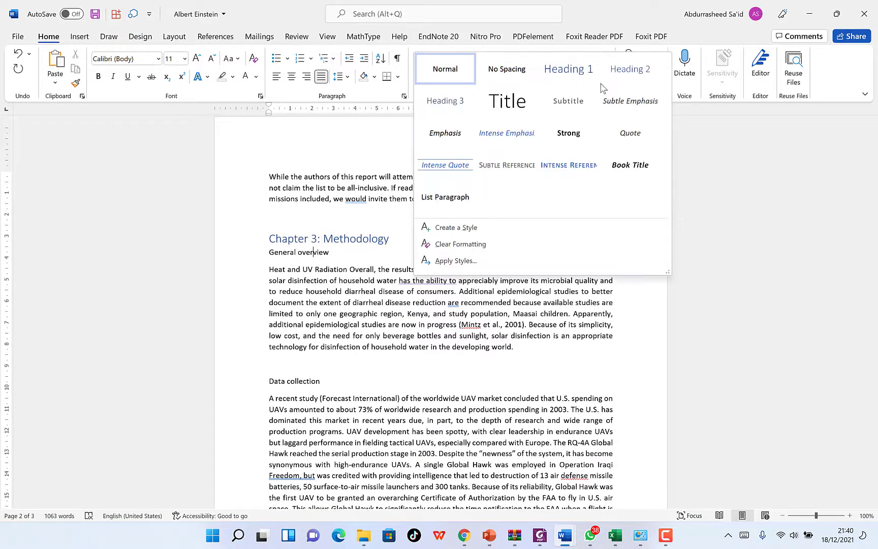
left_click(604, 76)
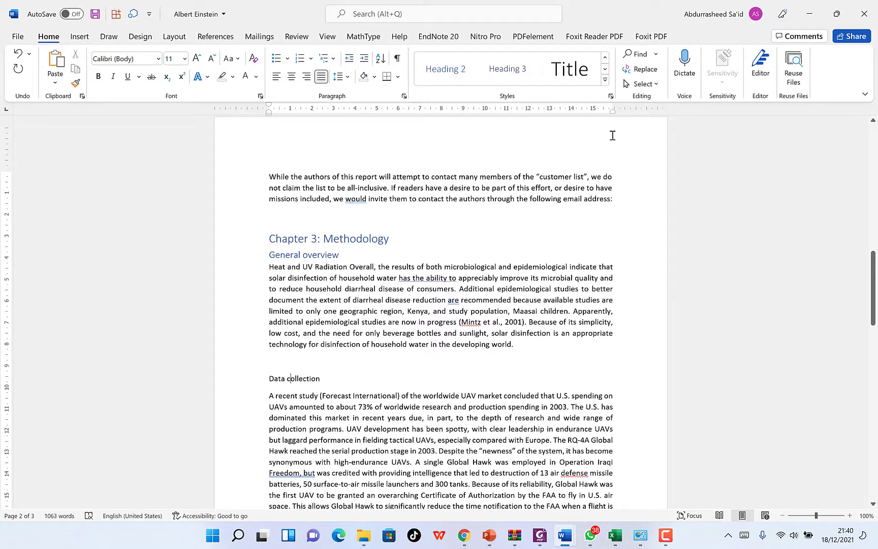
left_click(605, 80)
left_click(628, 68)
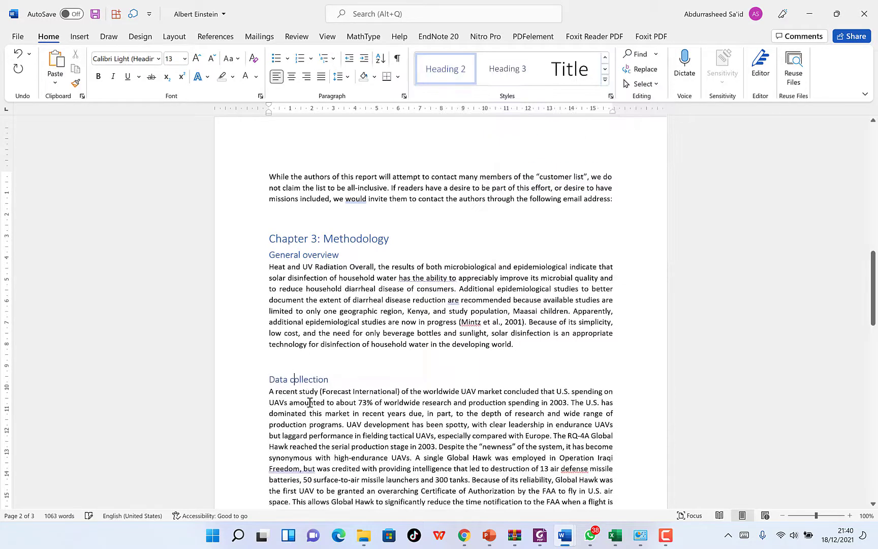
Make Chapter 4: Results a Heading 1 and Seed extract coagulation-flocculation a Heading 2.
scroll(309, 402, "down", 9)
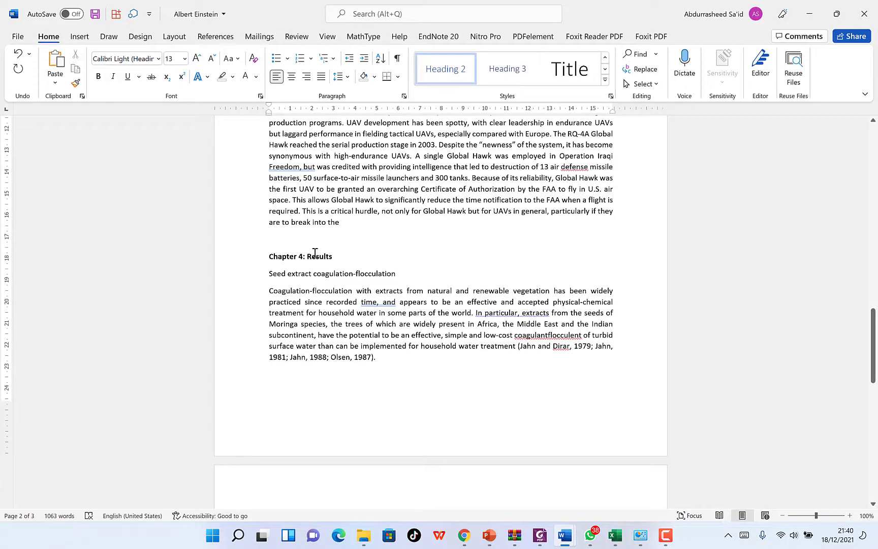
left_click(315, 252)
left_click(595, 81)
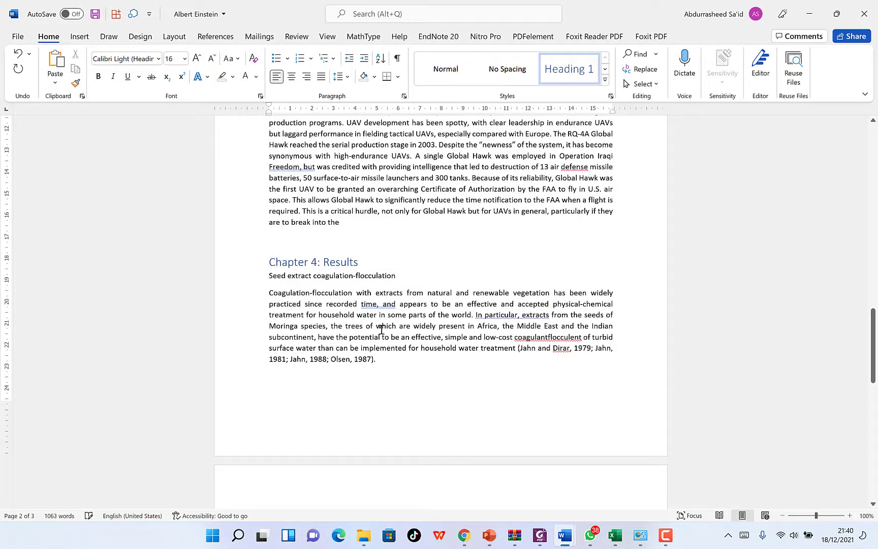
left_click(369, 278)
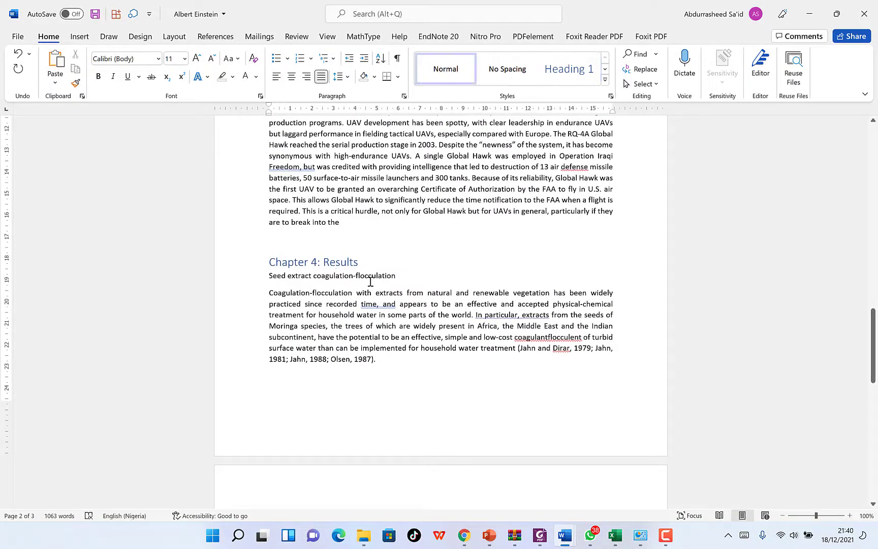
left_click(605, 80)
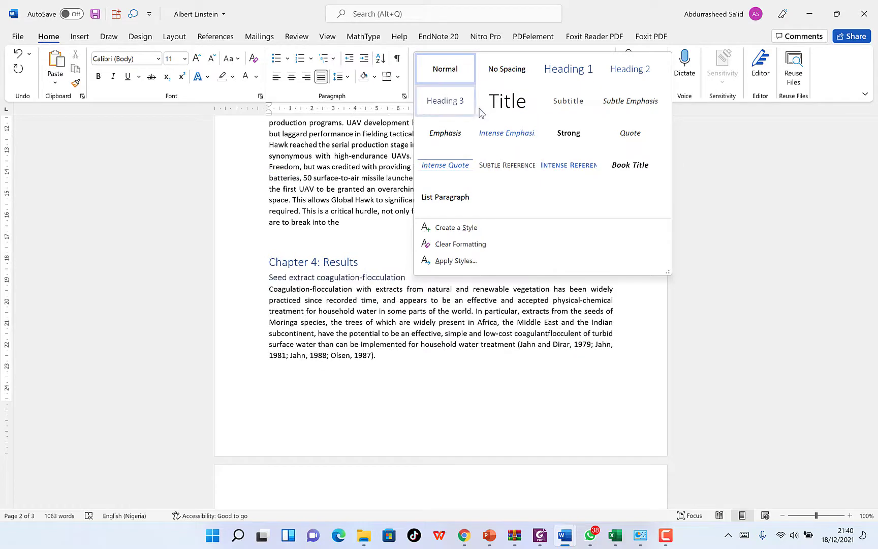
left_click(630, 69)
scroll(378, 344, "down", 7)
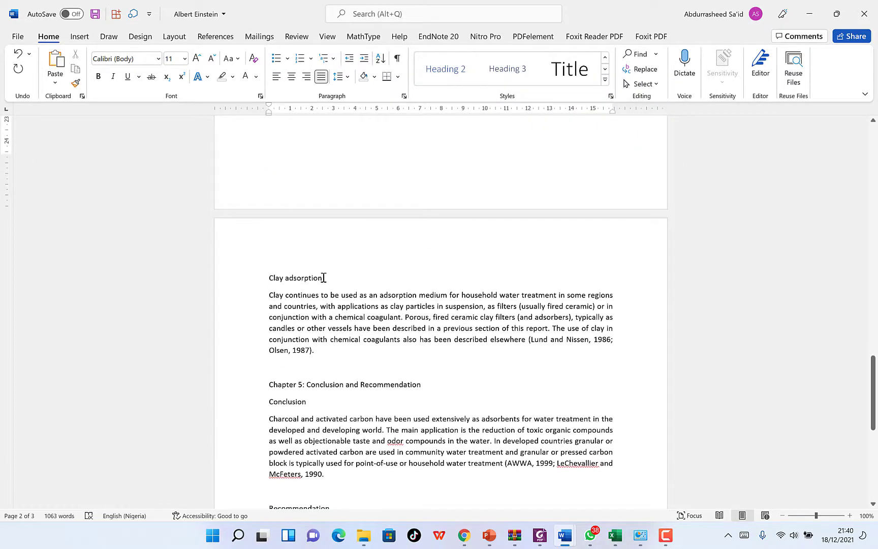
Apply Heading 3 to the Clay adsorption subheading.
left_click(298, 279)
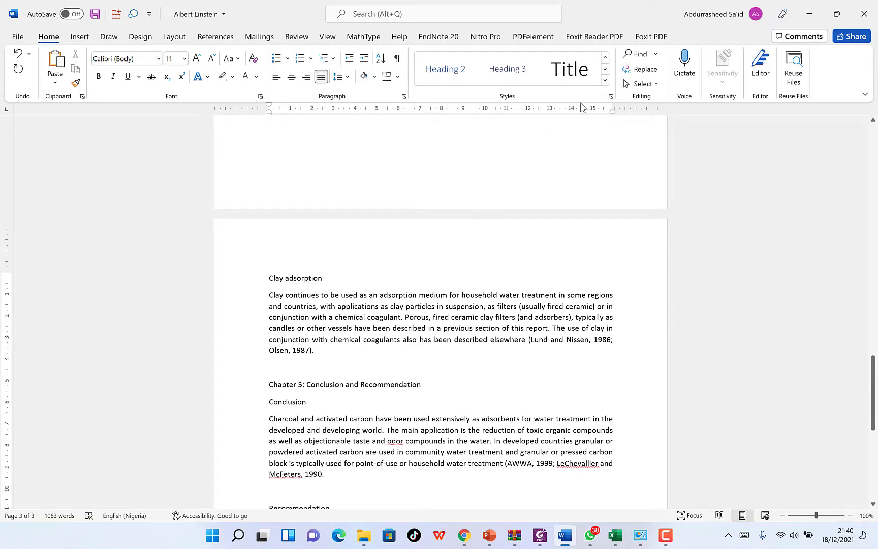
left_click(605, 80)
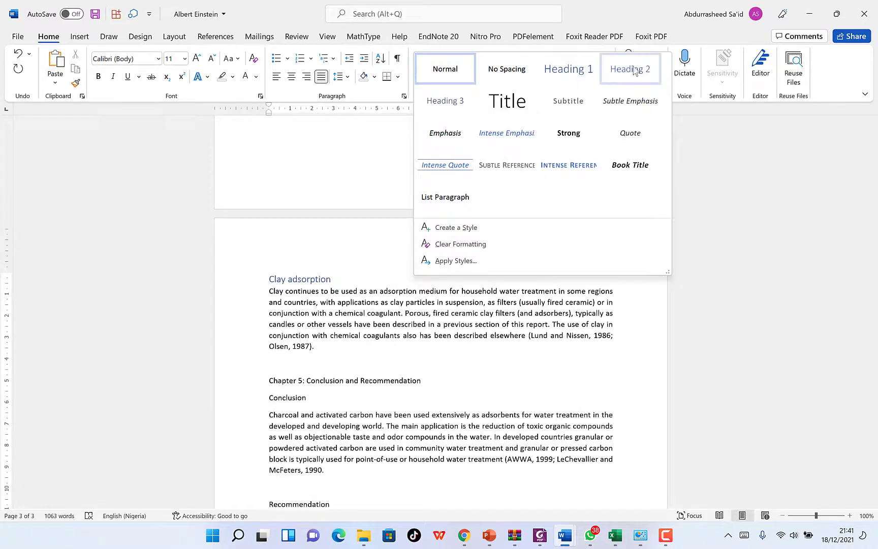
left_click(445, 101)
scroll(342, 273, "down", 3)
Make Chapter 5: Conclusion and Recommendation a Heading 1.
left_click(343, 272)
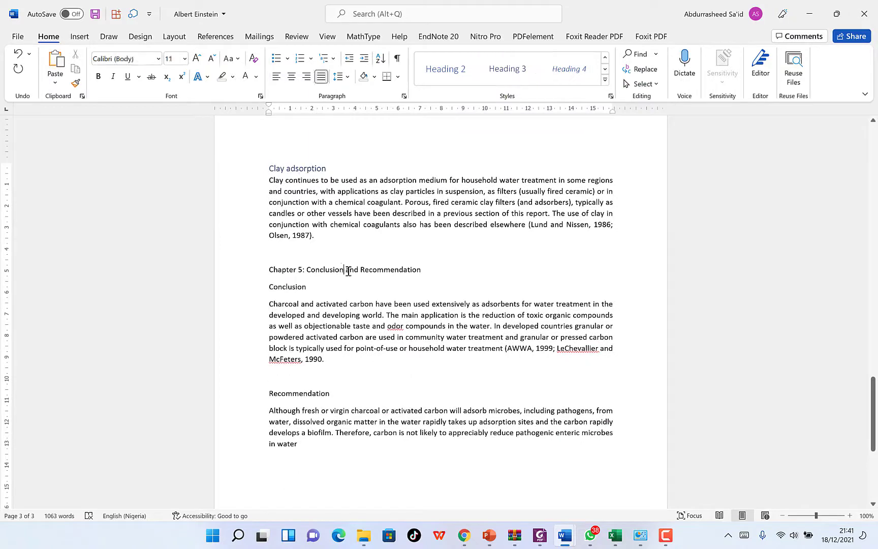
left_click(605, 80)
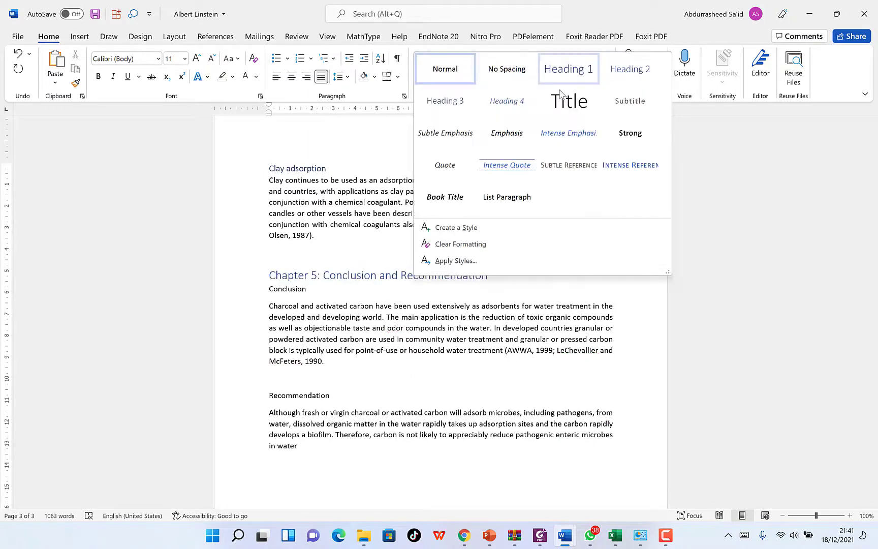
left_click(568, 69)
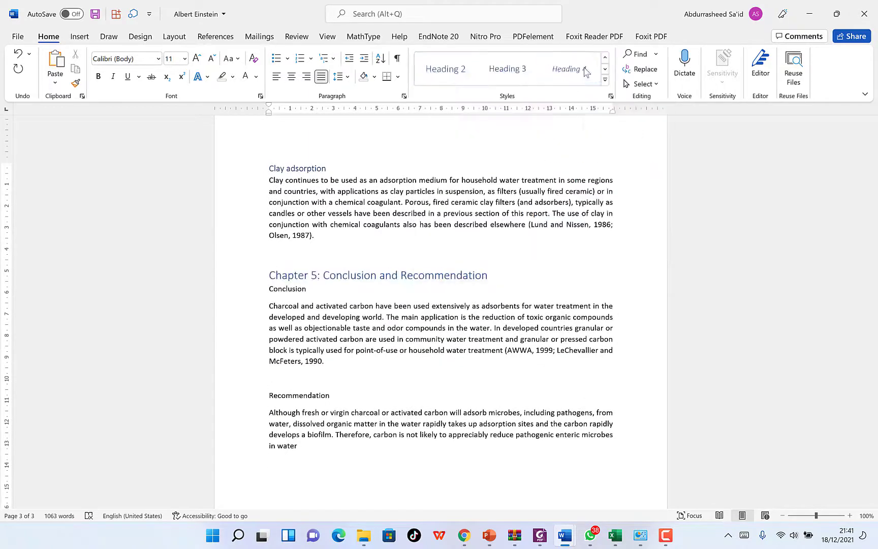
Apply Heading 2 to the Conclusion and Recommendation subheadings.
left_click(298, 289)
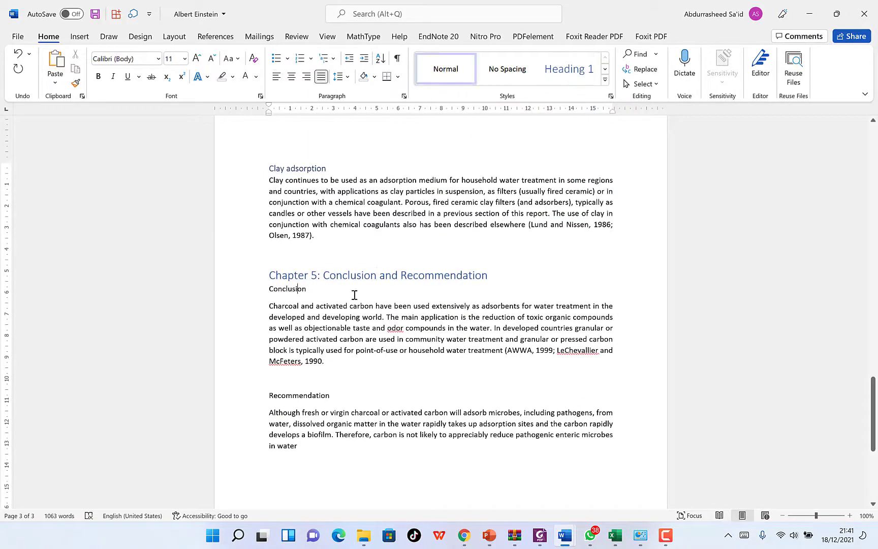
left_click(605, 80)
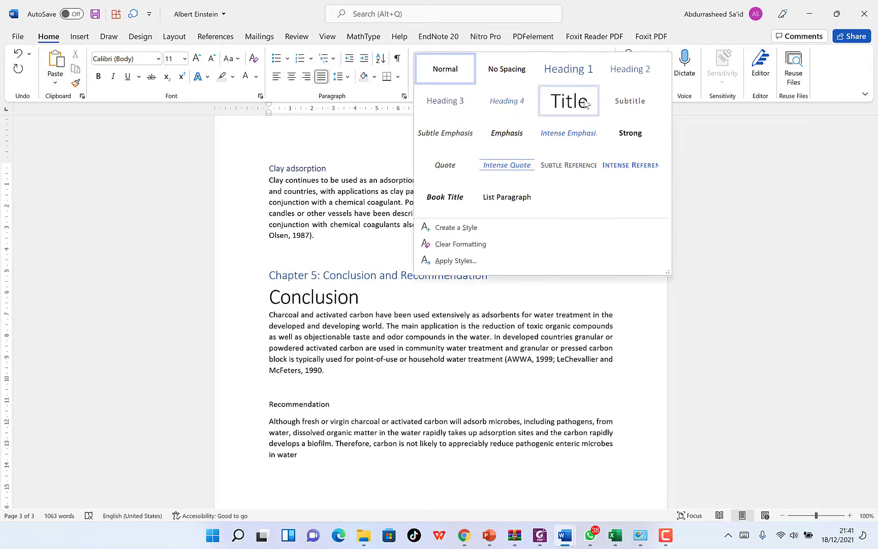
left_click(640, 70)
left_click(278, 389)
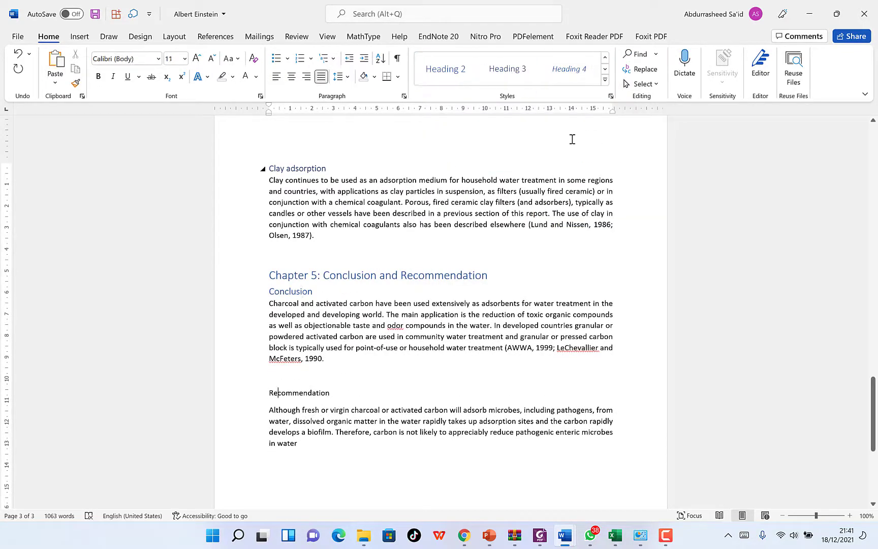
left_click(605, 80)
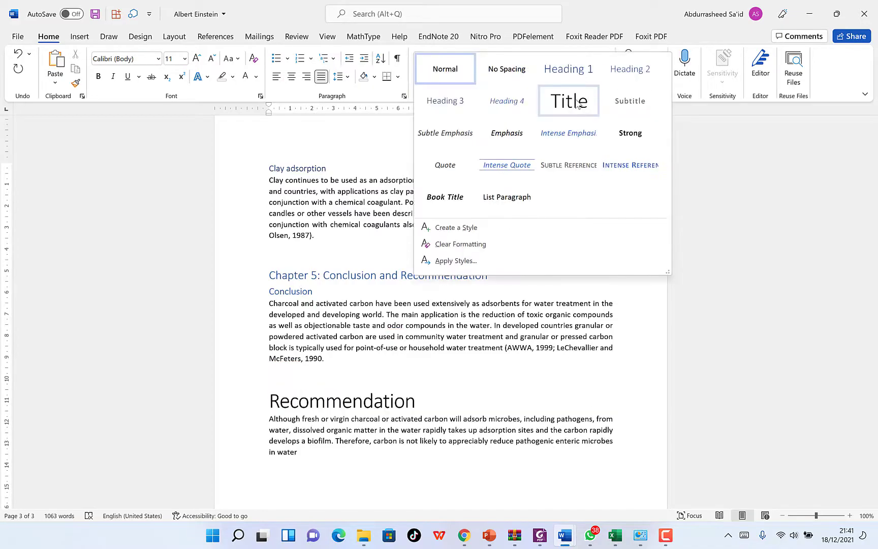
left_click(630, 69)
scroll(345, 407, "down", 3)
scroll(344, 407, "up", 20)
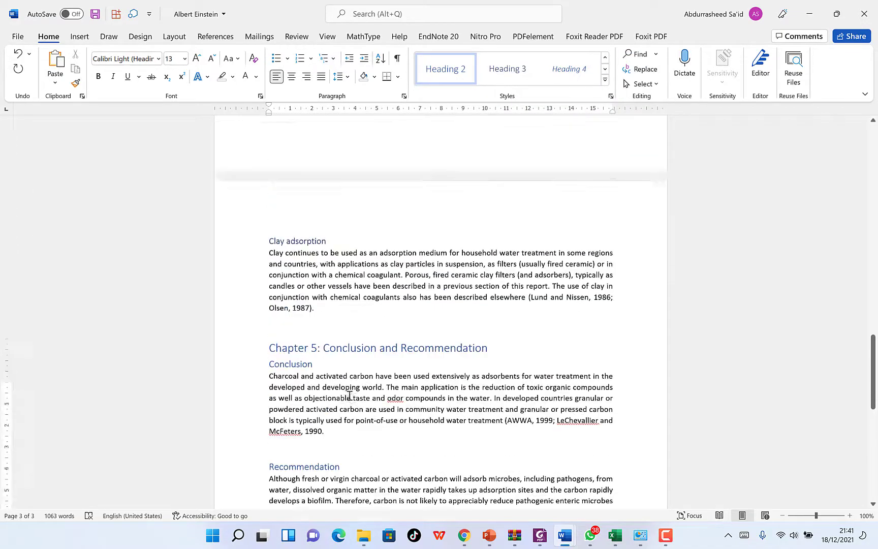
scroll(517, 339, "up", 8)
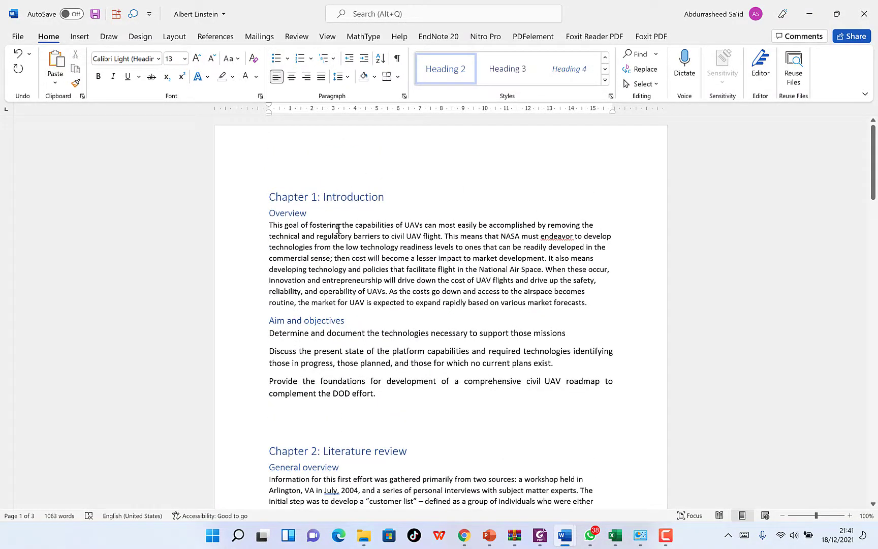
scroll(352, 431, "down", 2)
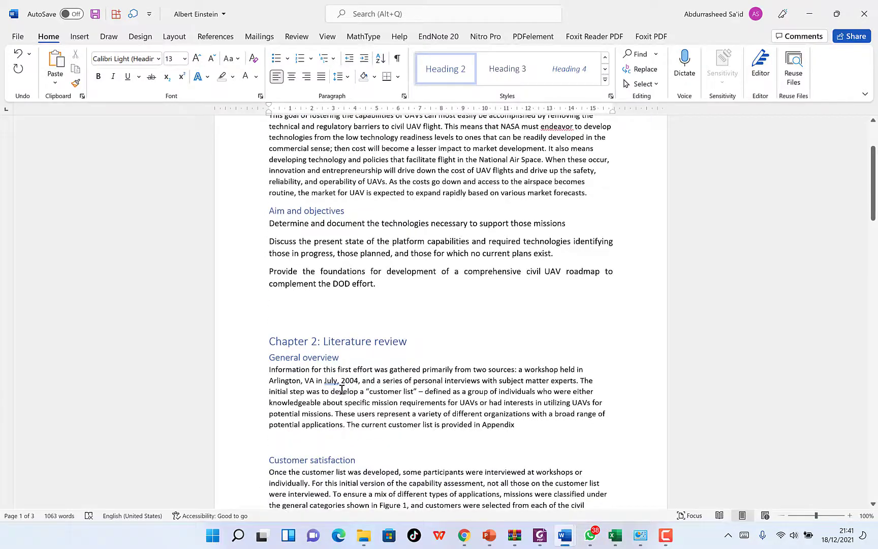
scroll(343, 381, "up", 2)
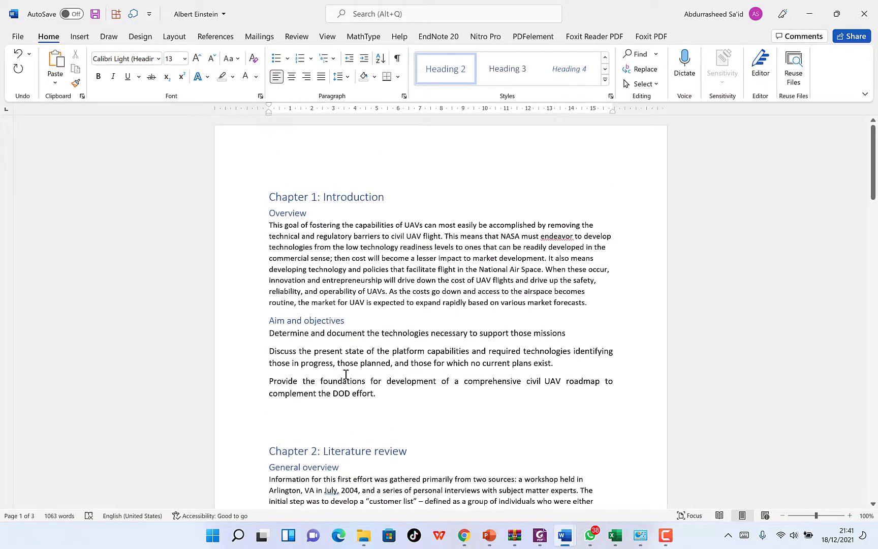
scroll(368, 318, "down", 2)
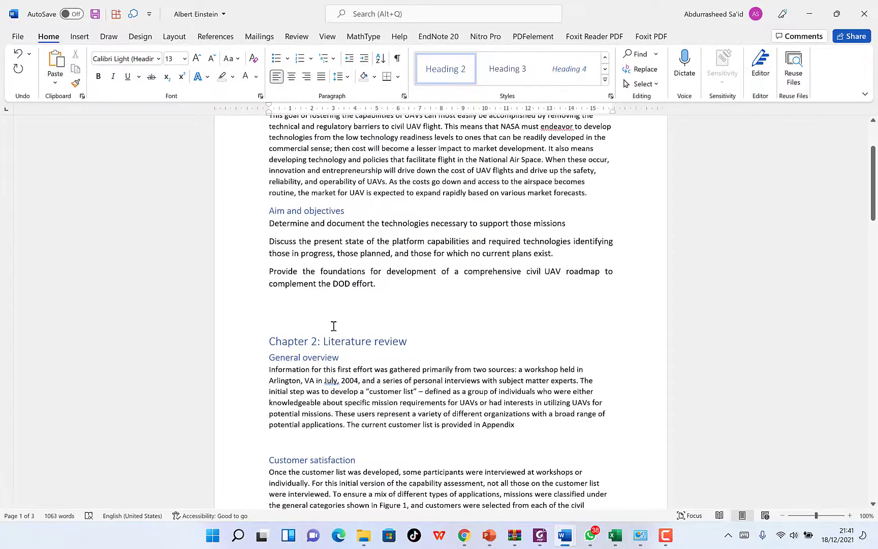
scroll(344, 303, "up", 2)
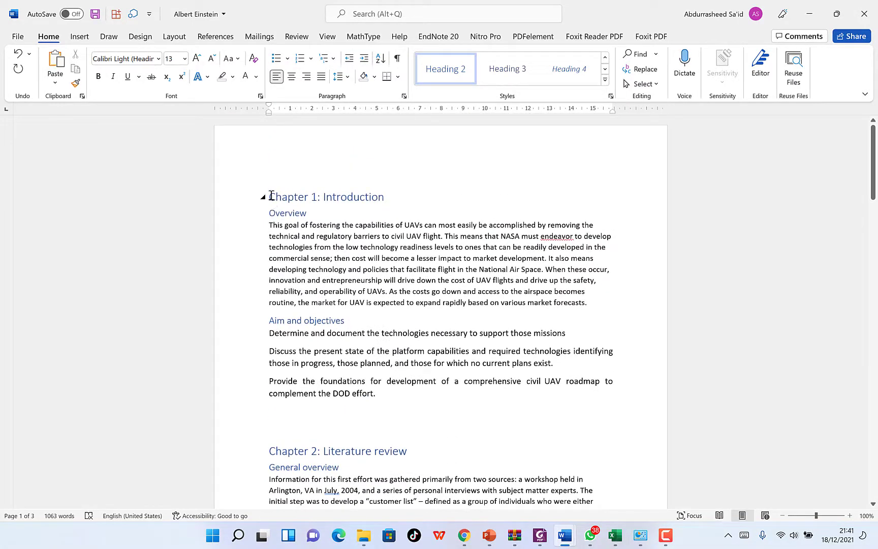
Add blank lines above Chapter 1: Introduction and insert the Automatic Table 2 table of contents.
left_click(271, 196)
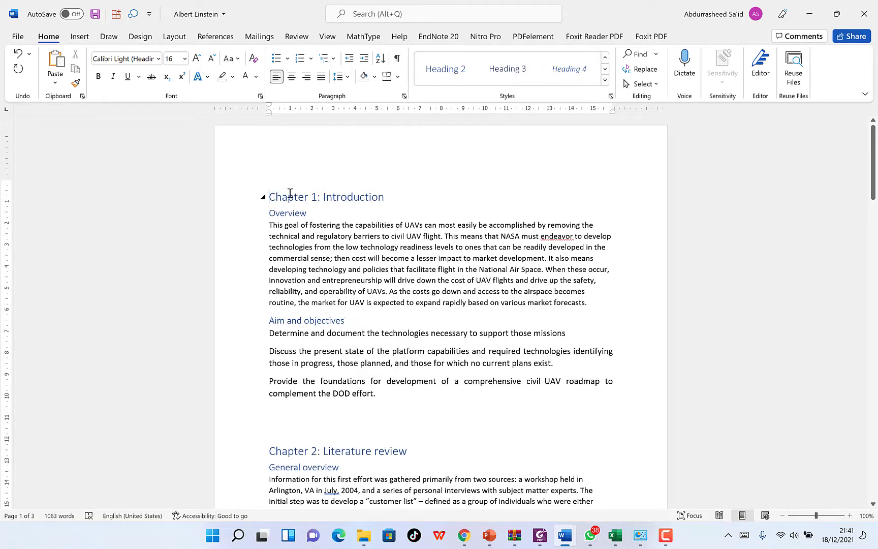
key("Return")
key("Return")
key("Return")
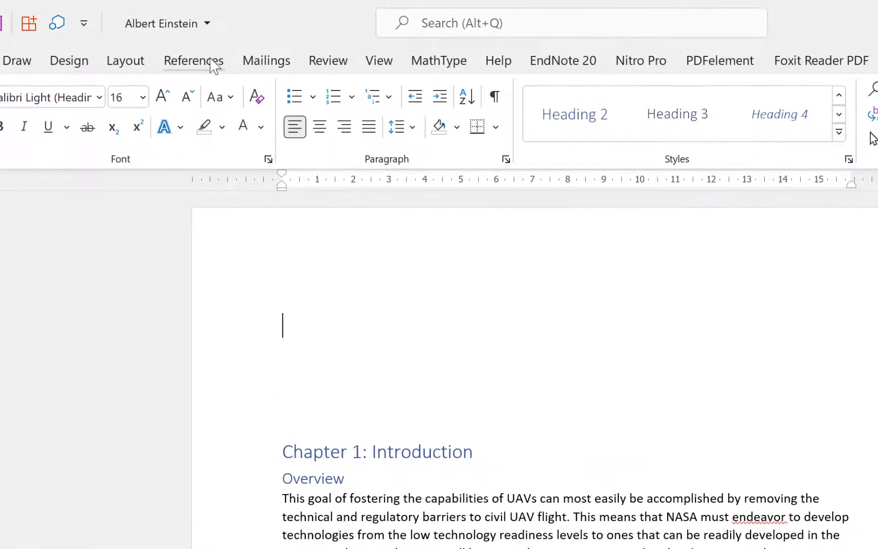
left_click(193, 60)
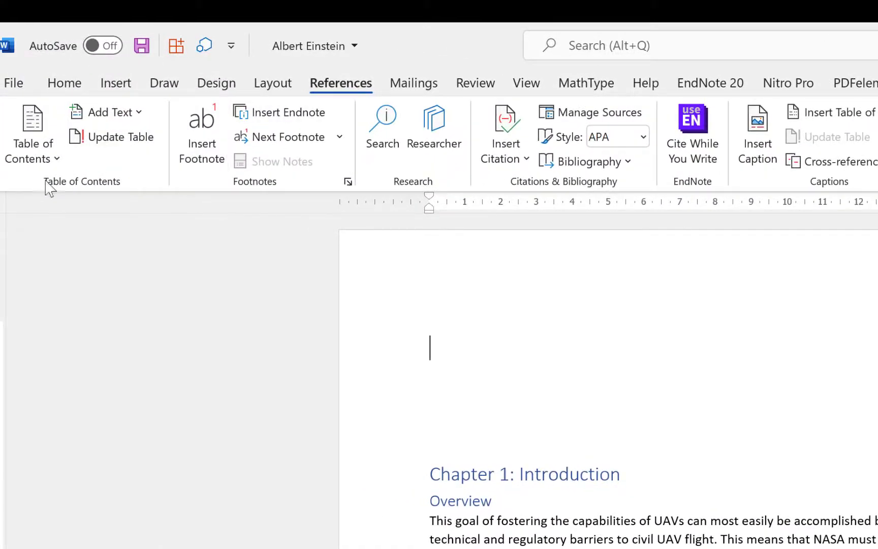
left_click(59, 162)
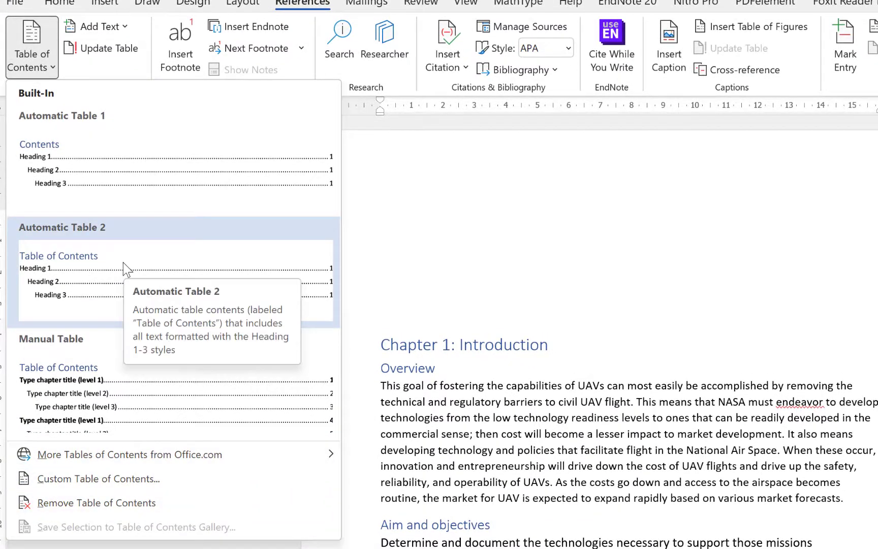
left_click(93, 268)
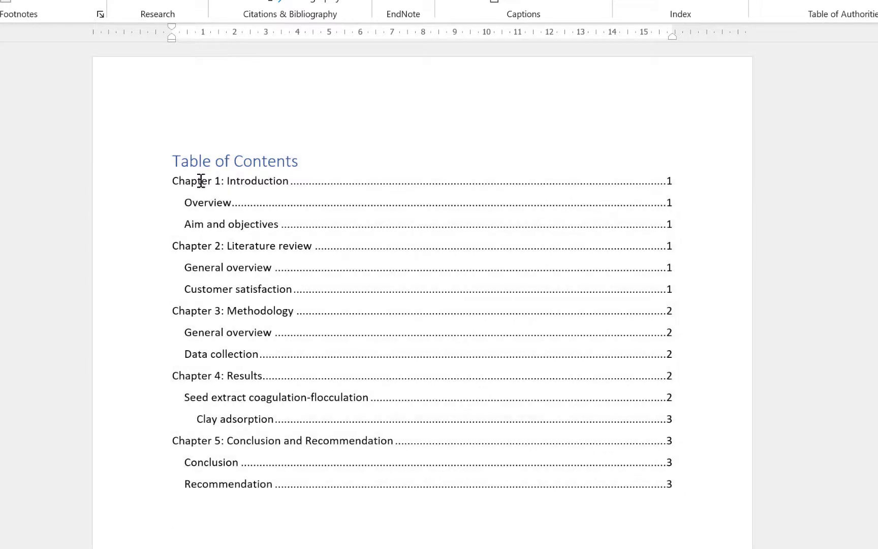
scroll(357, 351, "down", 1)
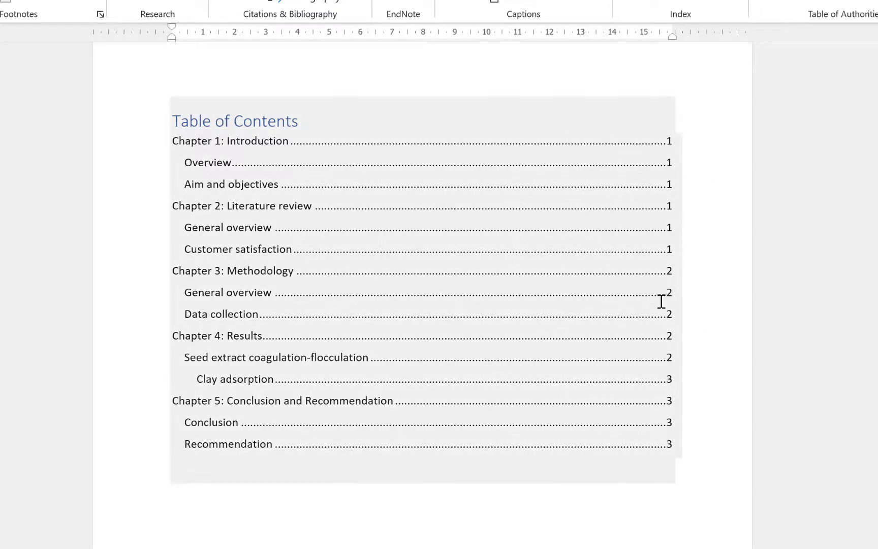
scroll(663, 269, "down", 5)
scroll(398, 341, "up", 6)
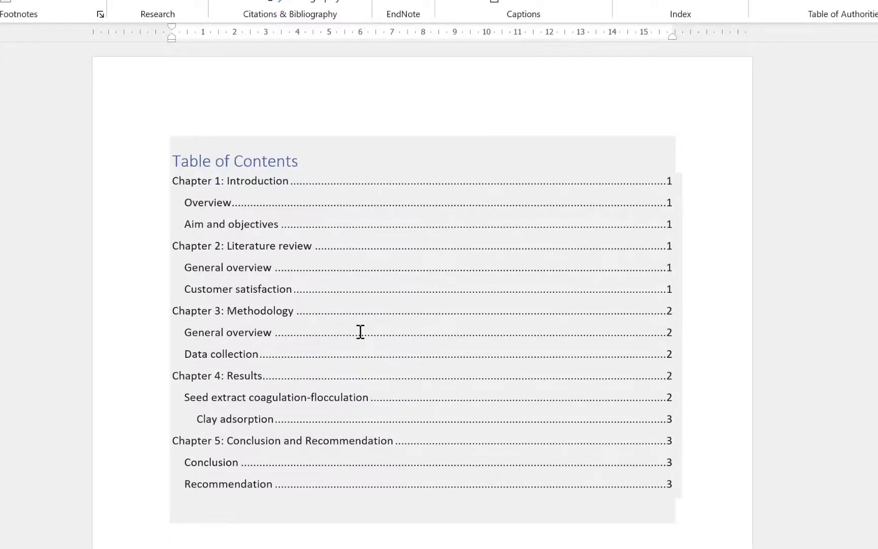
scroll(356, 396, "down", 2)
scroll(358, 359, "down", 8)
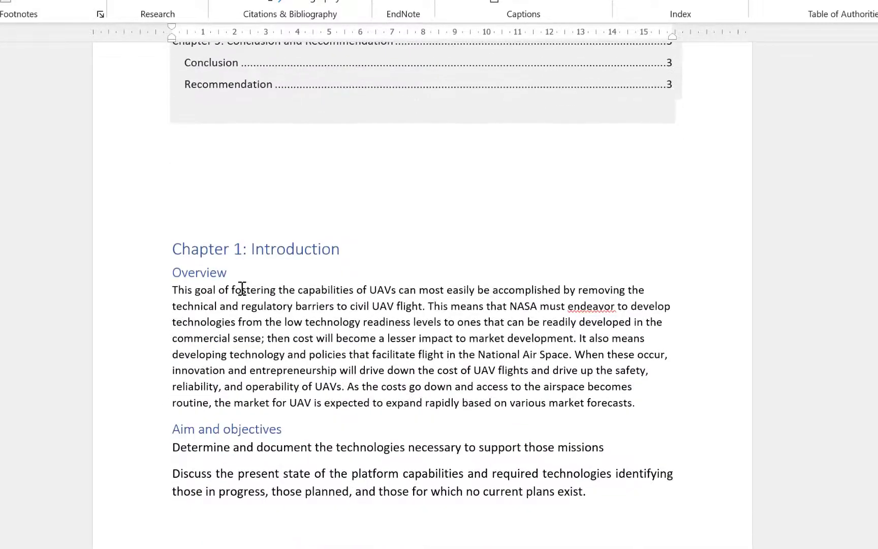
scroll(257, 196, "up", 1)
scroll(257, 196, "down", 1)
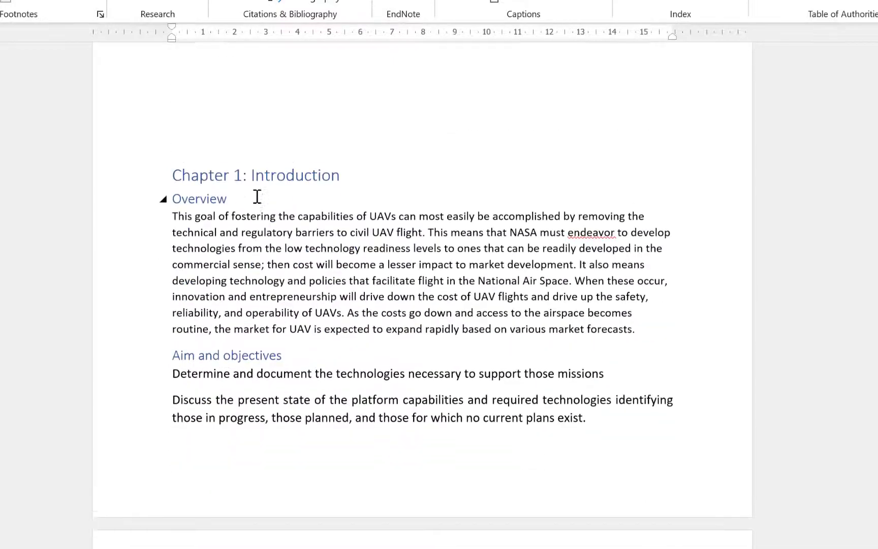
scroll(259, 194, "up", 4)
scroll(408, 219, "up", 7)
scroll(398, 235, "down", 7)
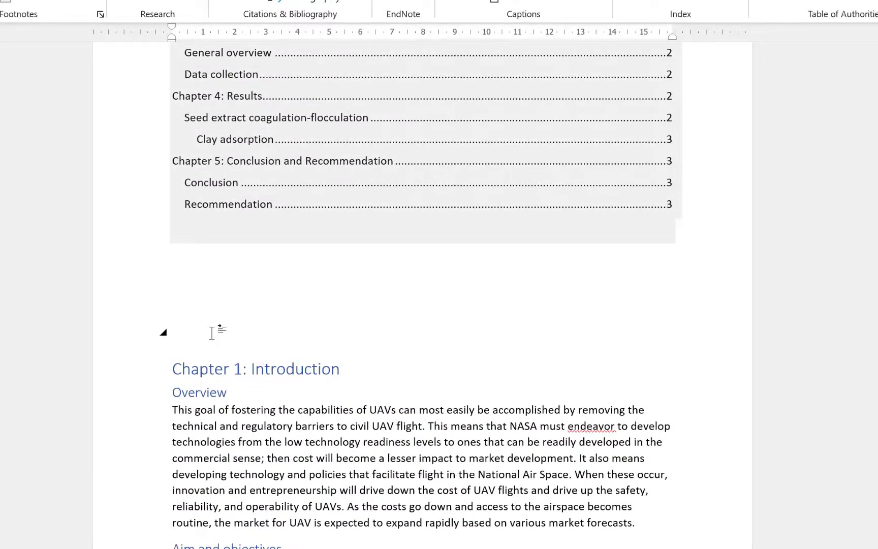
Push Chapter 1: Introduction to page 2 so the Table of Contents fills page 1.
key("Return")
key("Return")
key("Return")
key("Return")
key("Return")
key("Return")
key("Return")
key("Return")
key("Return")
key("Return")
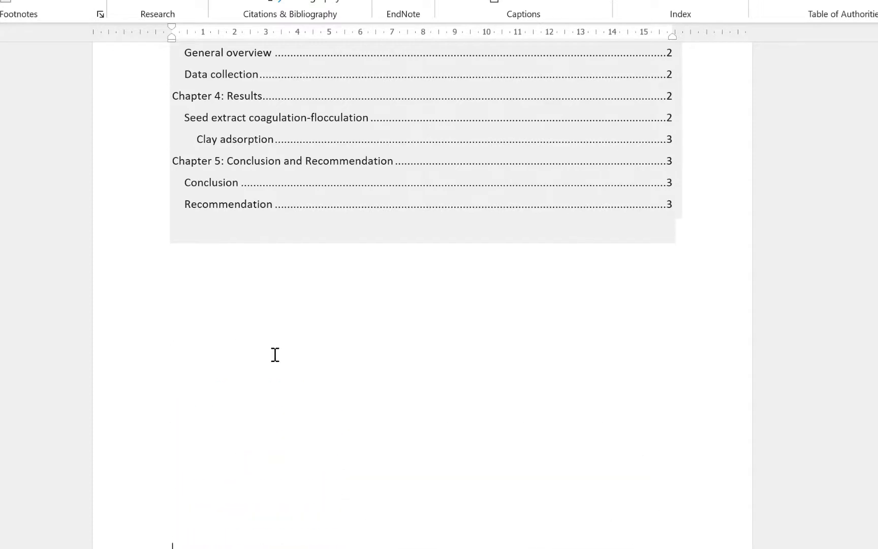
scroll(351, 356, "down", 4)
scroll(359, 337, "up", 9)
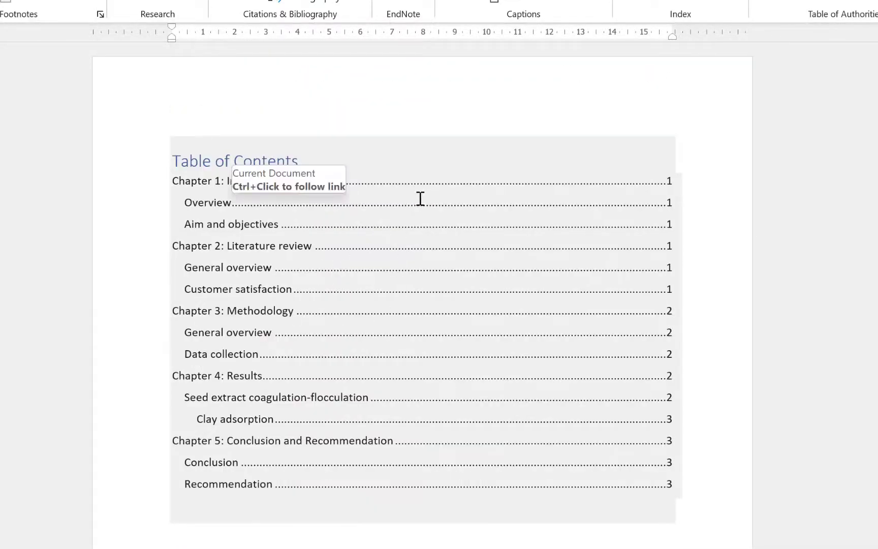
scroll(404, 220, "down", 10)
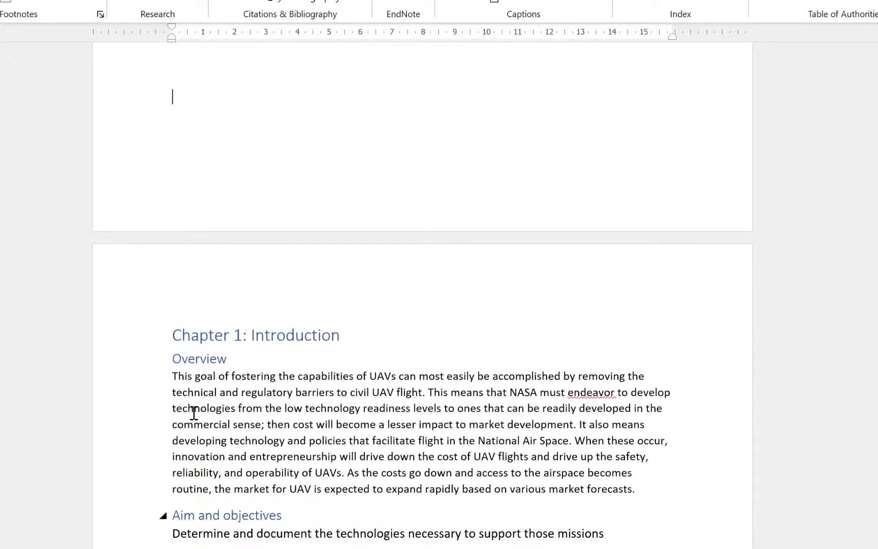
scroll(314, 339, "up", 10)
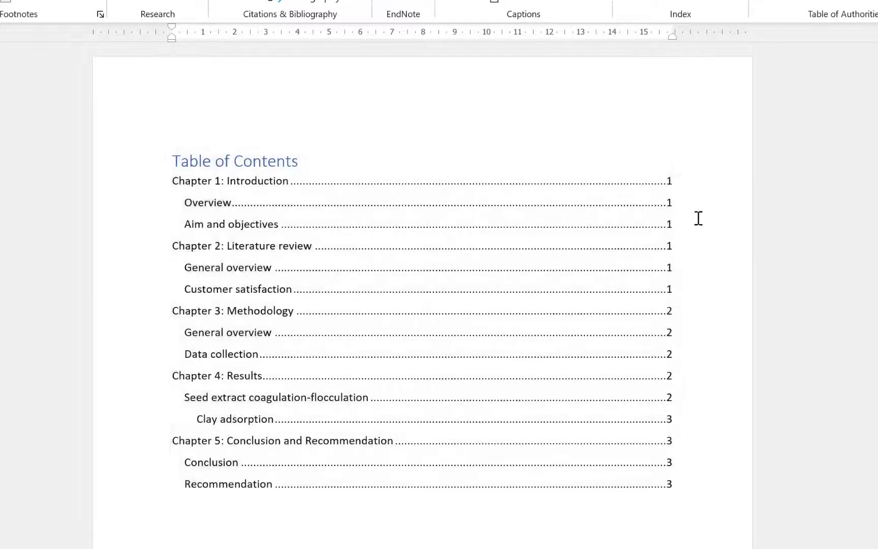
left_click(698, 218)
scroll(397, 393, "down", 3)
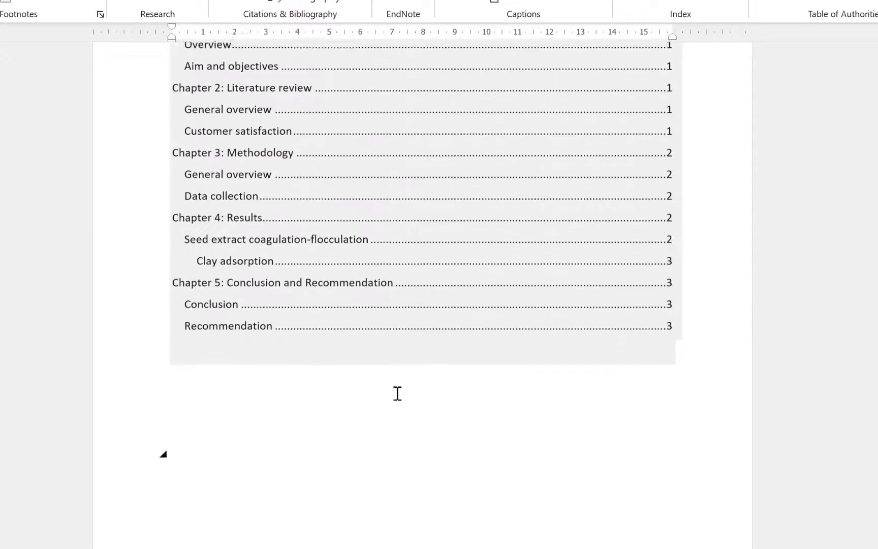
scroll(398, 393, "down", 10)
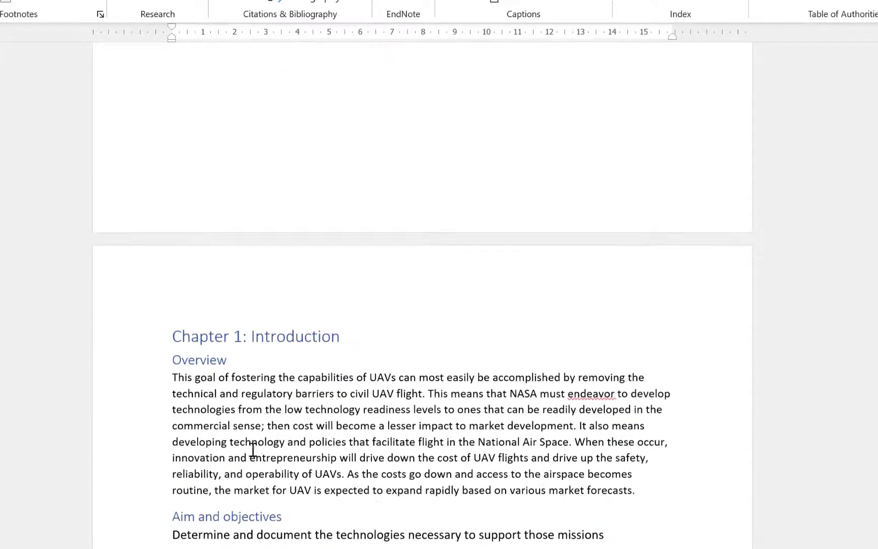
scroll(333, 297, "down", 5)
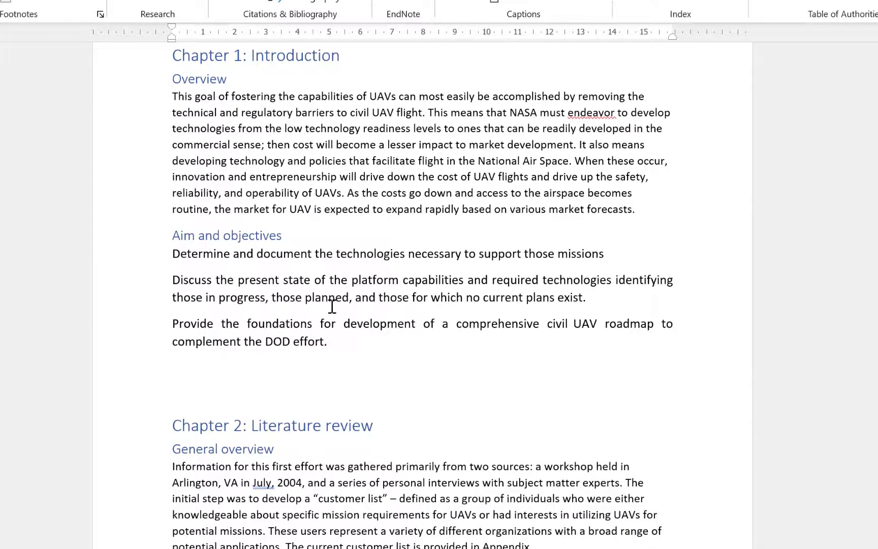
scroll(503, 348, "up", 15)
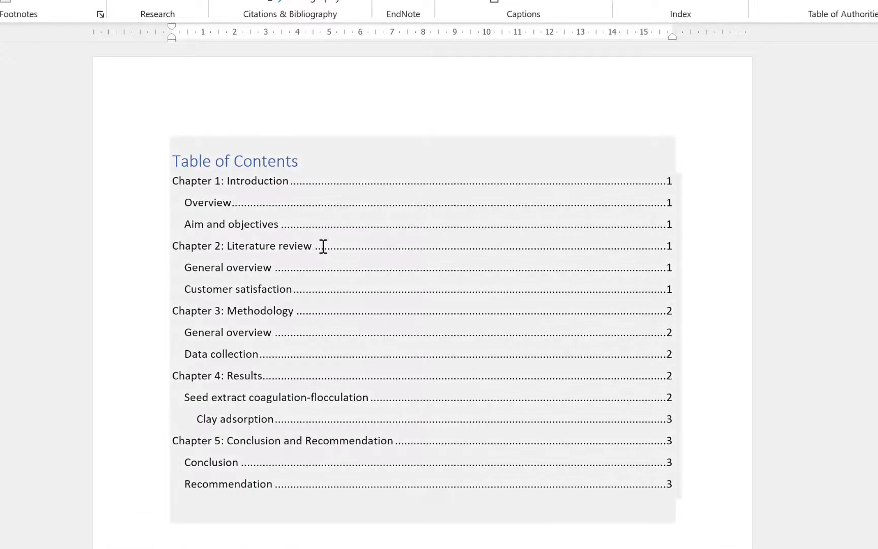
Update only the Table of Contents page numbers, showing Chapter 1 on page 2.
left_click(322, 246)
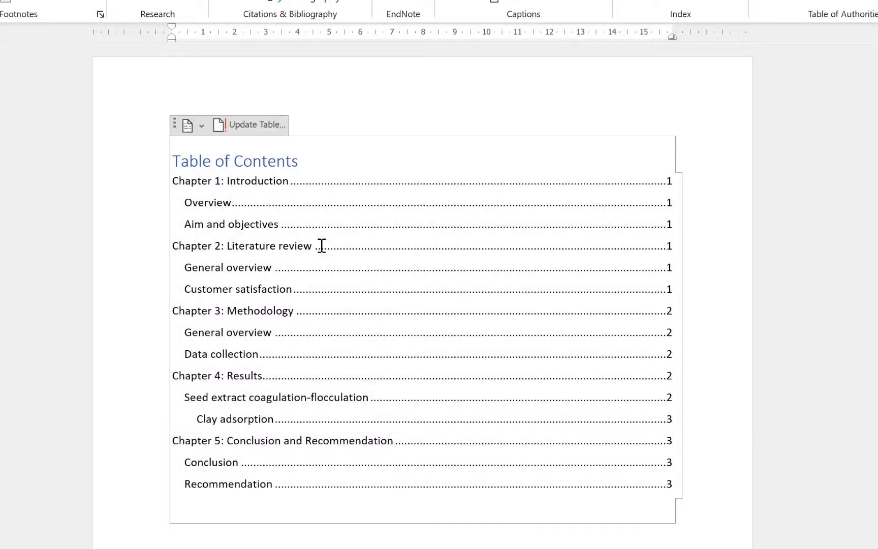
left_click(252, 128)
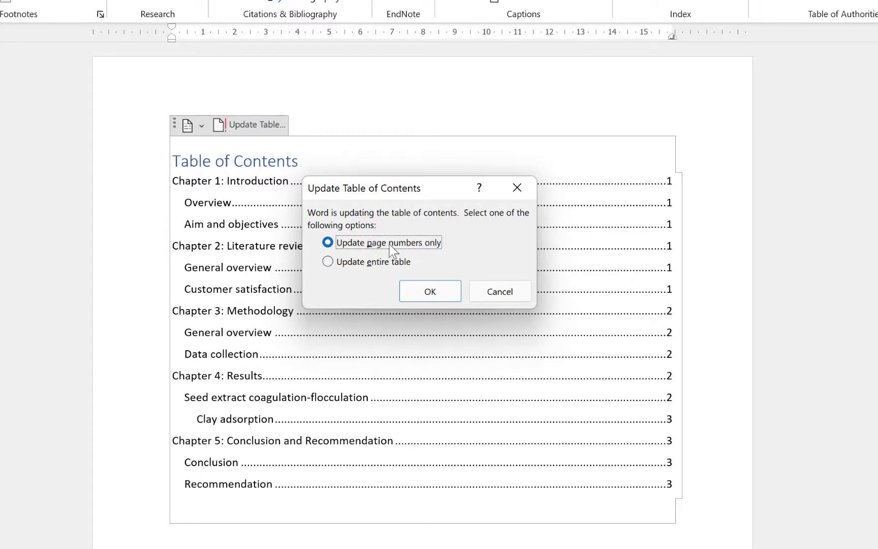
left_click(429, 291)
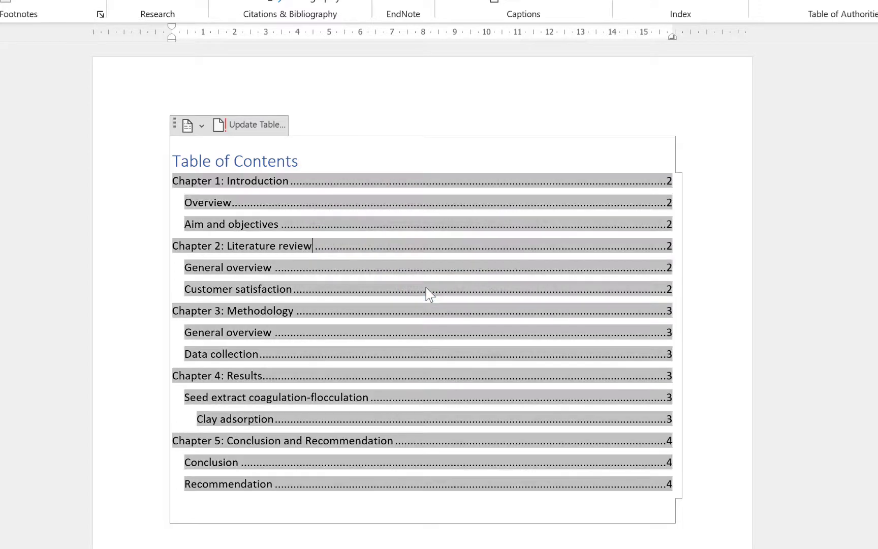
left_click(660, 202)
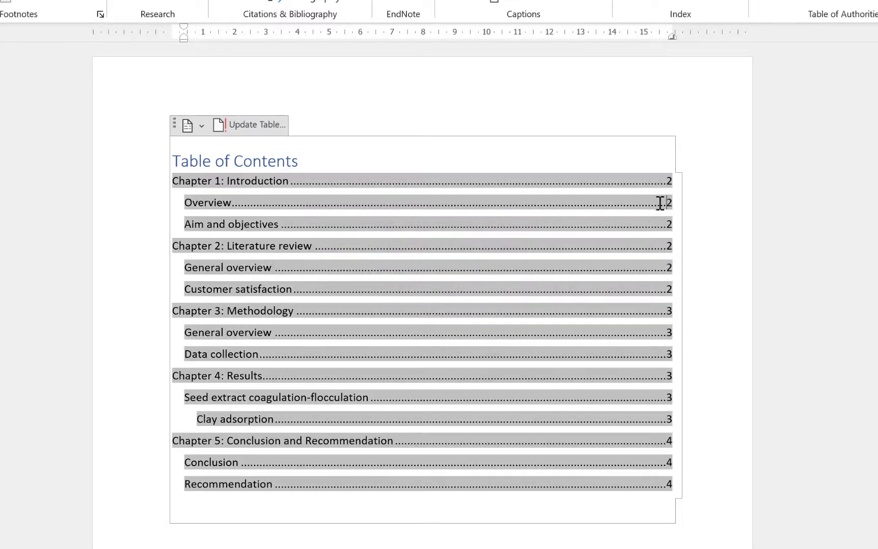
left_click(705, 193)
left_click(584, 518)
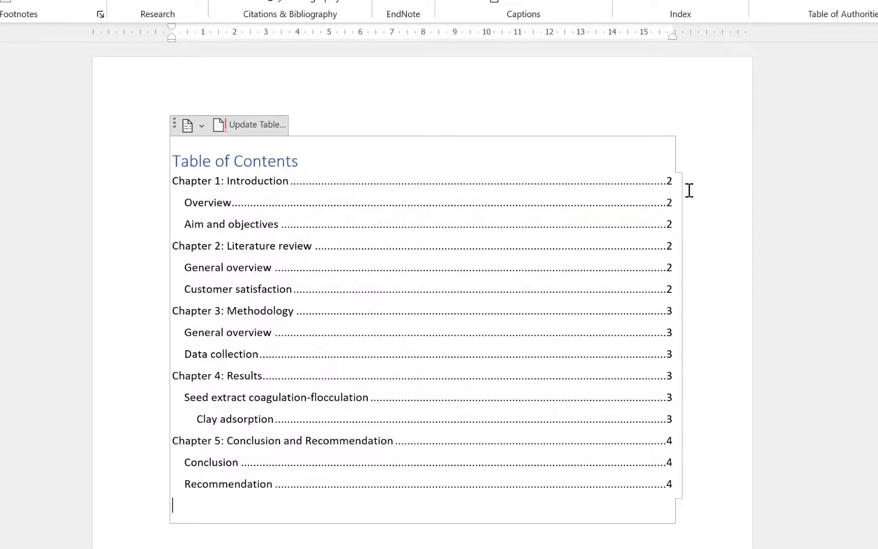
Type a References heading after the Recommendation text and paste the three reference entries below it.
scroll(157, 515, "down", 12)
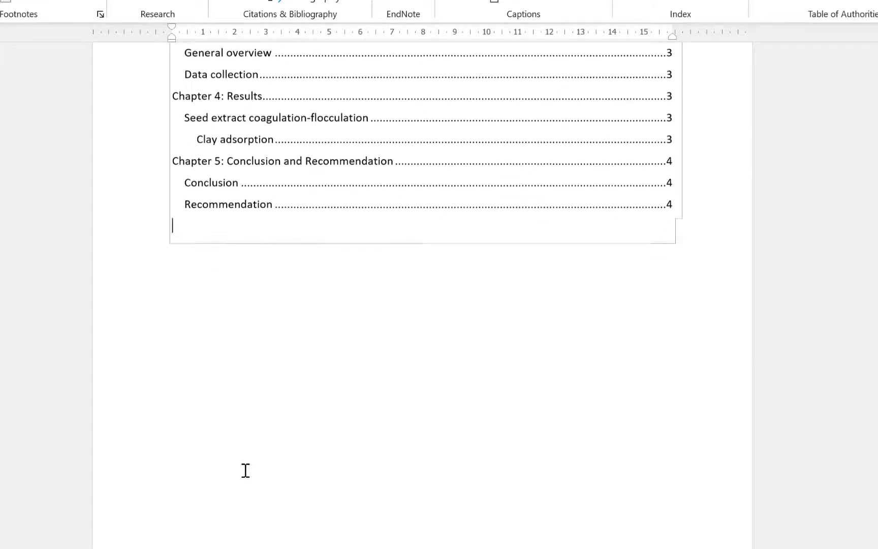
scroll(254, 396, "down", 3)
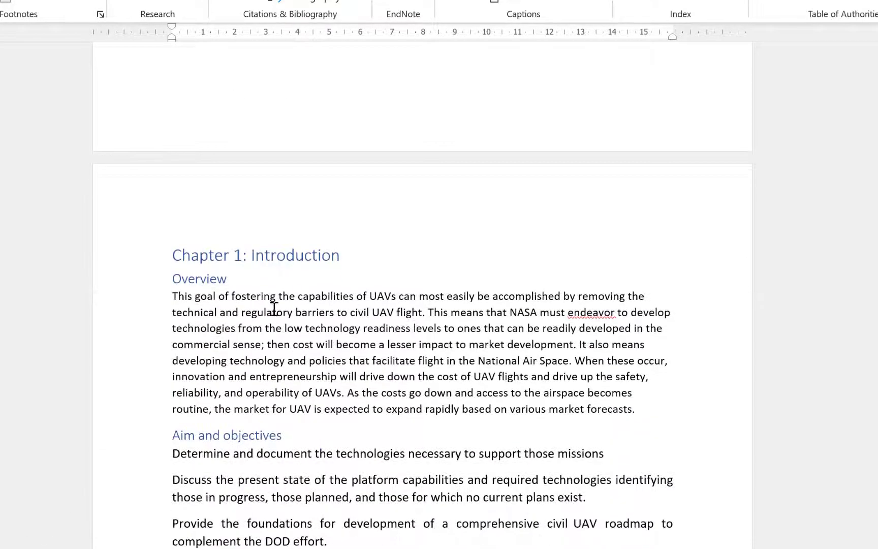
scroll(274, 308, "down", 20)
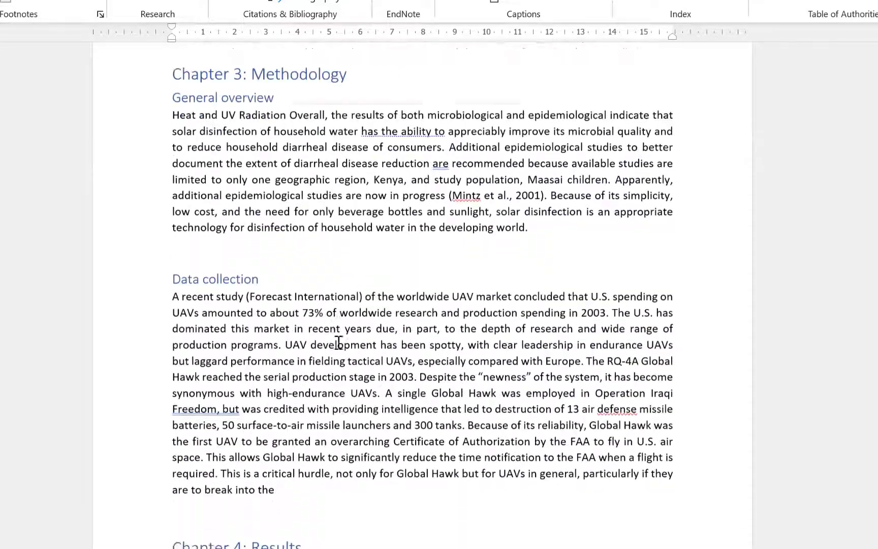
scroll(339, 345, "down", 20)
left_click(289, 295)
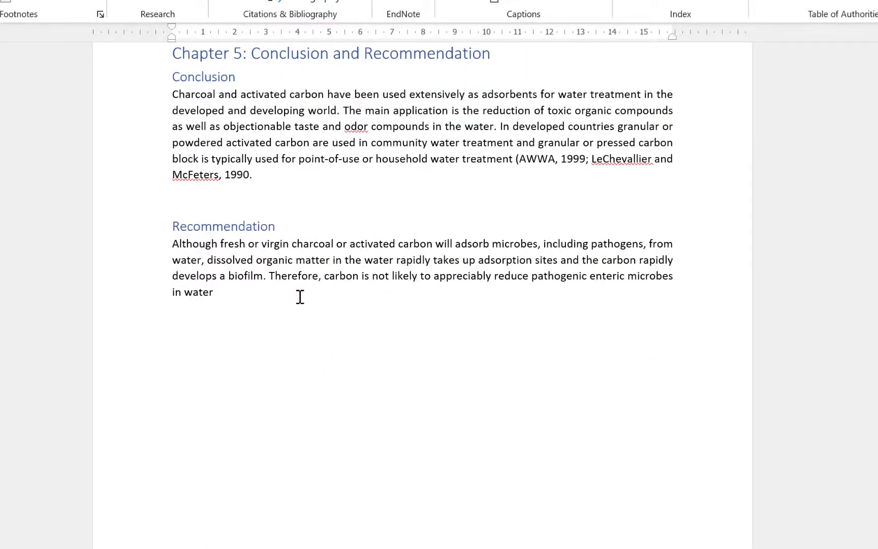
type("REferences")
key("Return")
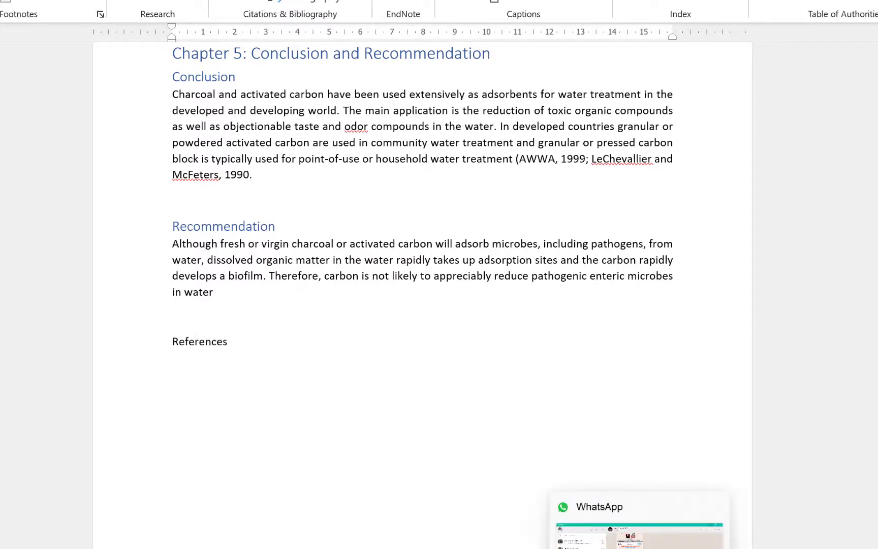
type("Thevos, A. K., R. E. Quick, and V. Yanduli (2000). \"Motivational Interviewing enhances the adoption of water disinfection practices in Zambia.\" Health Promotion International 15(3):207- 214. U.S. EPA (1987). Pesticide Program Guide Standard and Protocol for Microbiological Water Purifiers, Washington, D.C. U.S. EPA, Office of Drinking Water (1992). Manual of Small Public Water Supply Systems. Boca Raton, FL, C.K. Smoley. VanDerslice, J. & J. Briscoe (1993). \"All Coliforms Are not Created Equal: A Comparison of the Effects of Water Source and In-house Water Contamination in Infantile Diarrheal Disease.\" Water Resources Research 29:1983-95")
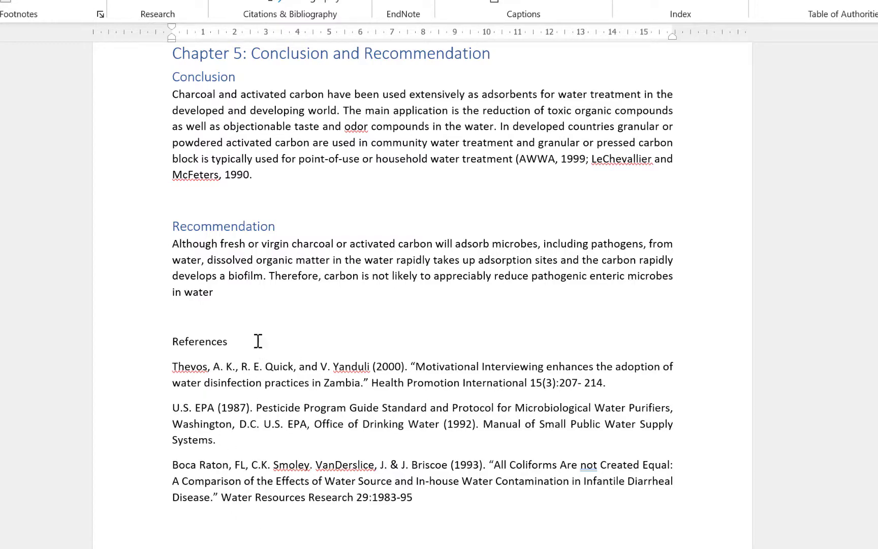
Apply Heading 1 to the References line.
left_click_drag(245, 335, 169, 331)
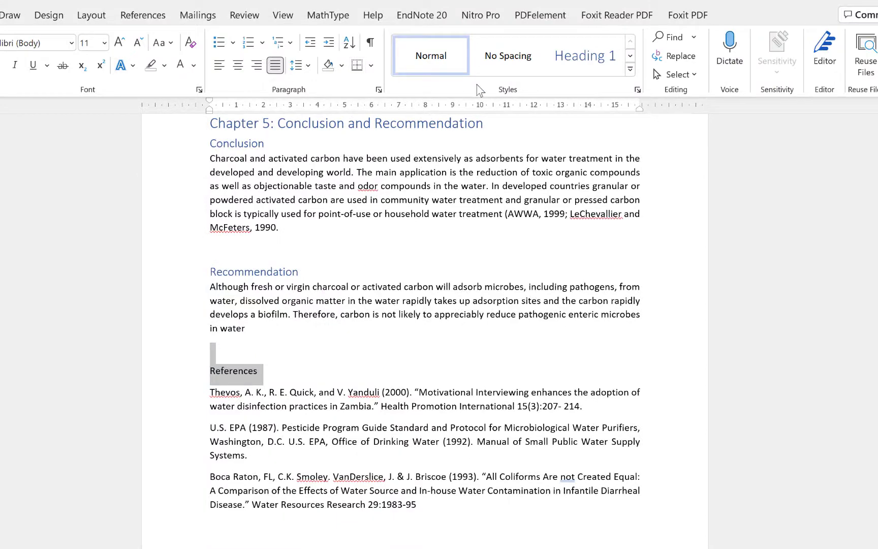
left_click(598, 61)
left_click(594, 66)
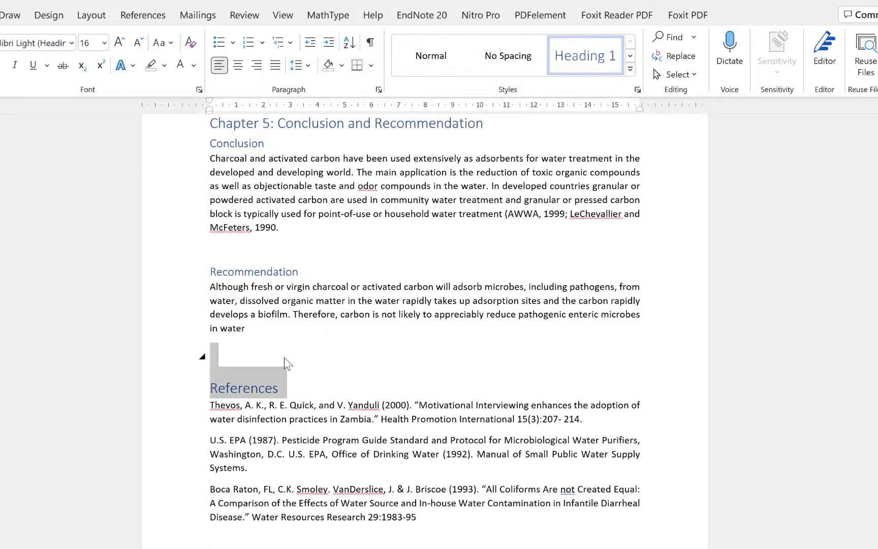
left_click(258, 388)
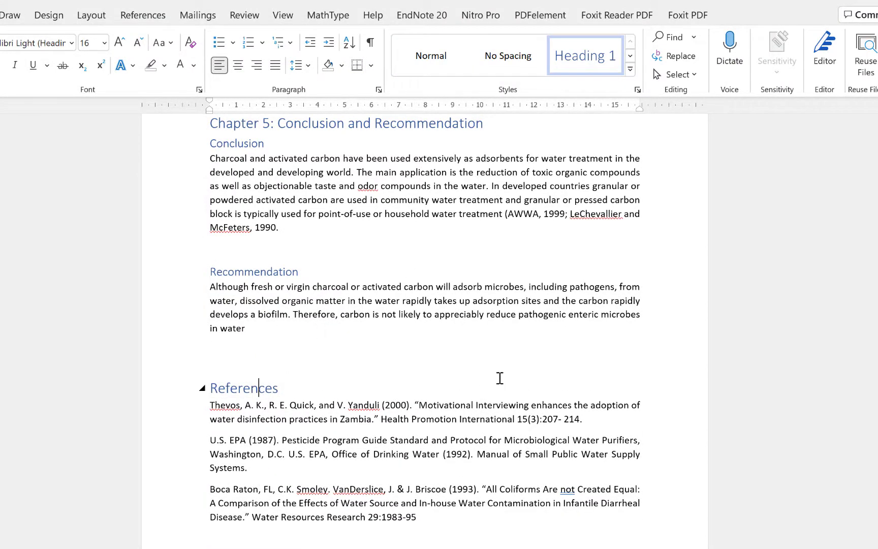
scroll(414, 441, "up", 20)
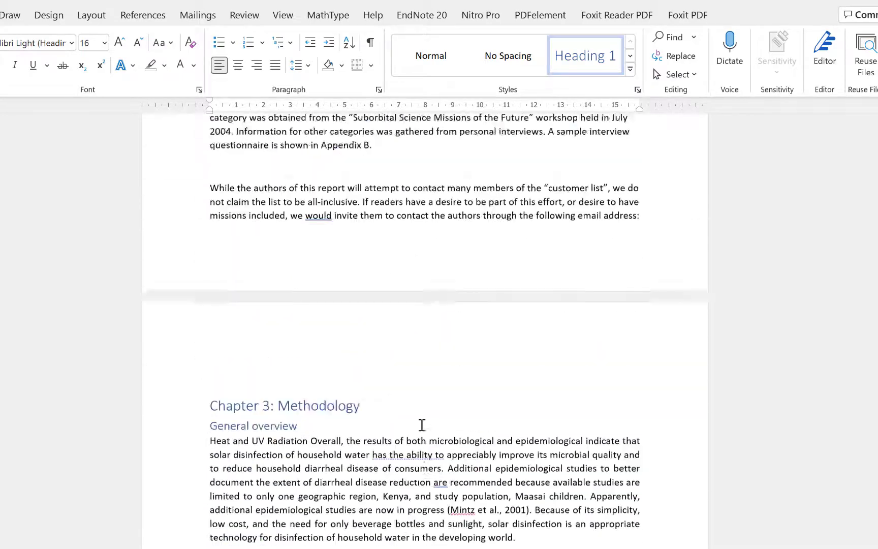
scroll(421, 423, "up", 20)
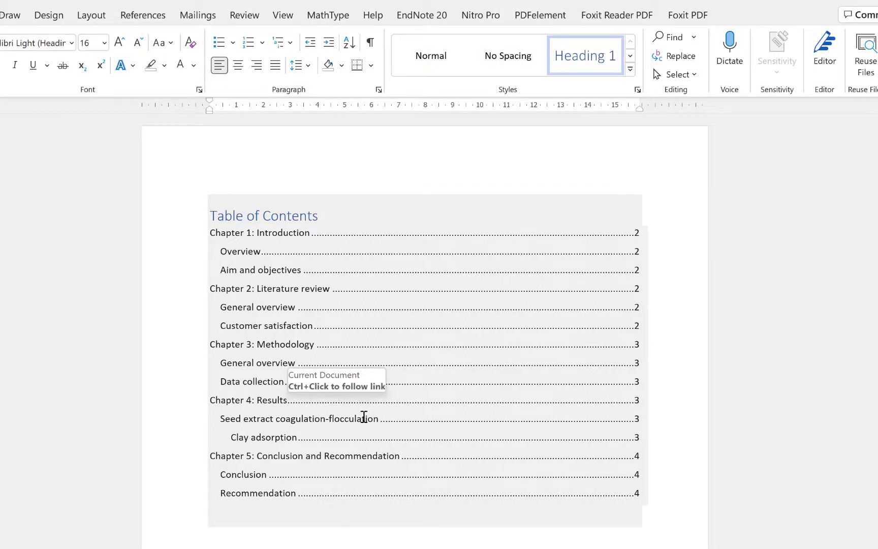
Update the entire Table of Contents and confirm the new References entry on page 4.
left_click(278, 203)
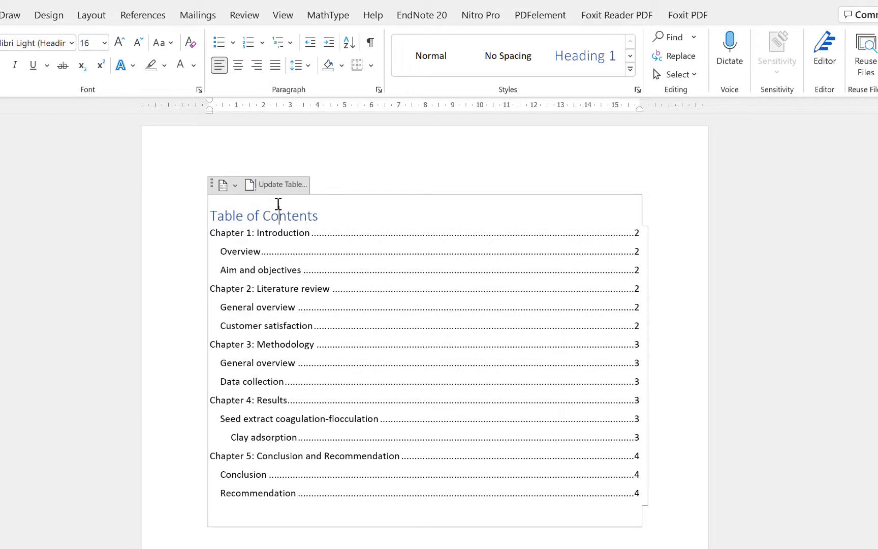
left_click(282, 185)
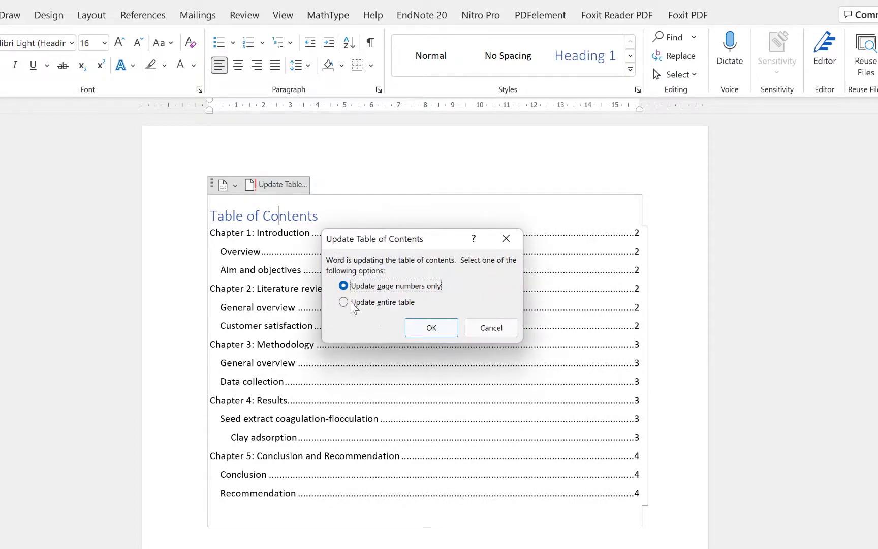
left_click(349, 302)
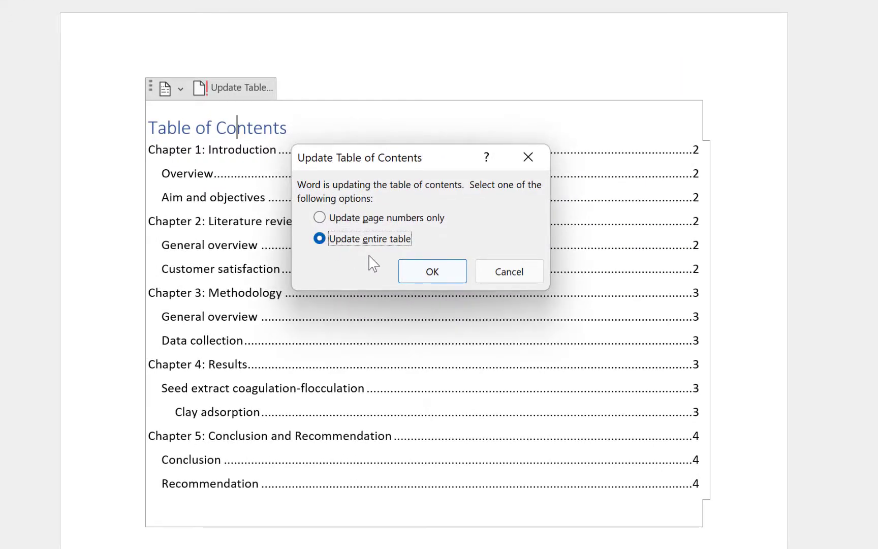
left_click(432, 280)
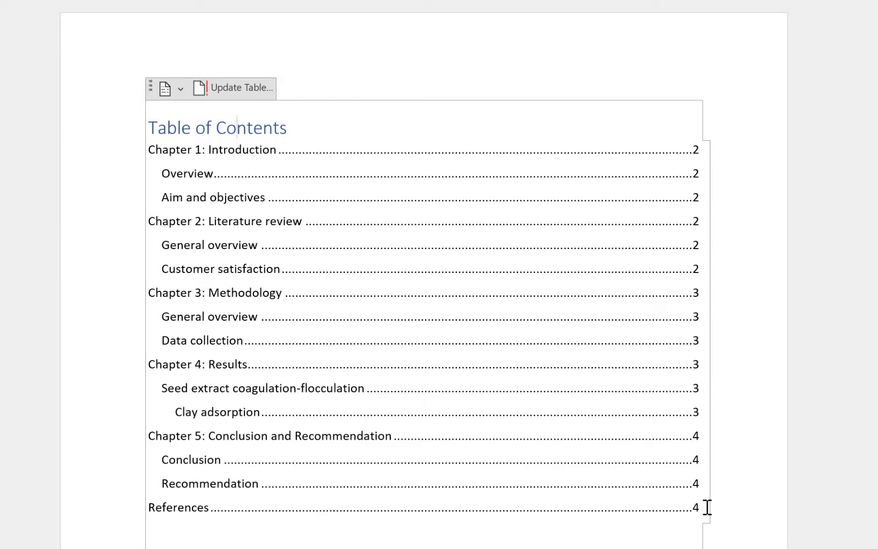
scroll(365, 199, "down", 6)
scroll(367, 201, "up", 5)
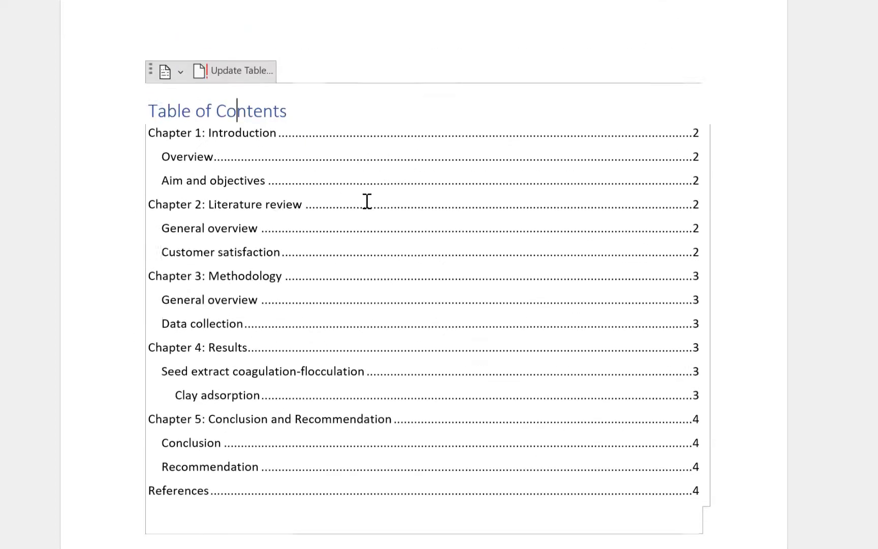
scroll(367, 202, "up", 1)
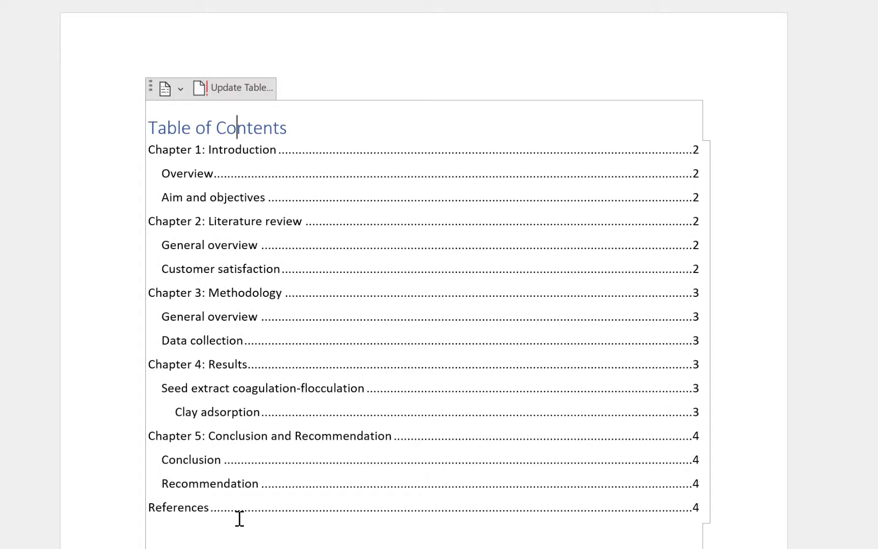
scroll(343, 441, "down", 5)
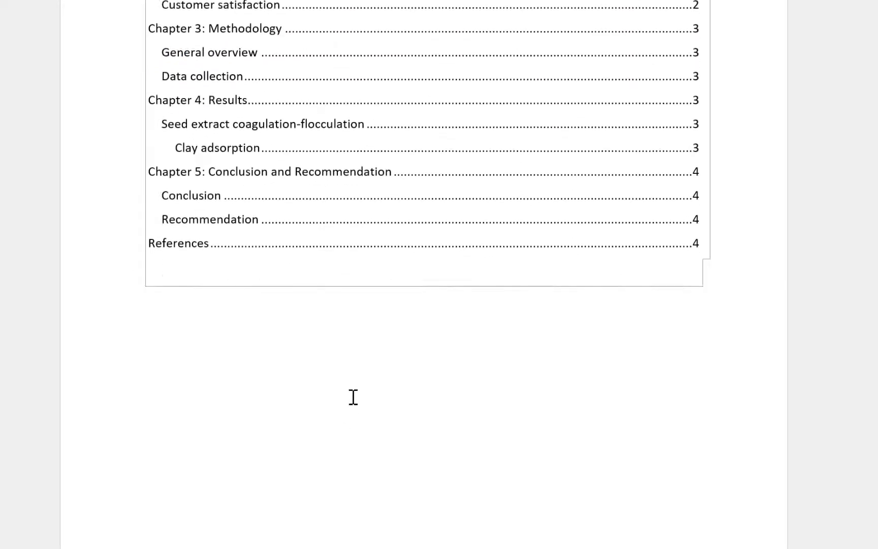
scroll(353, 397, "down", 14)
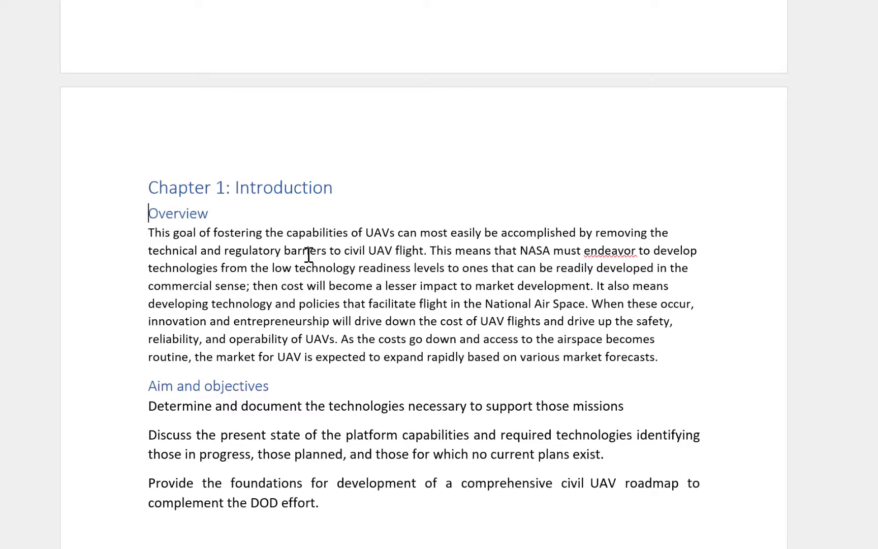
scroll(306, 253, "up", 10)
scroll(326, 240, "up", 1)
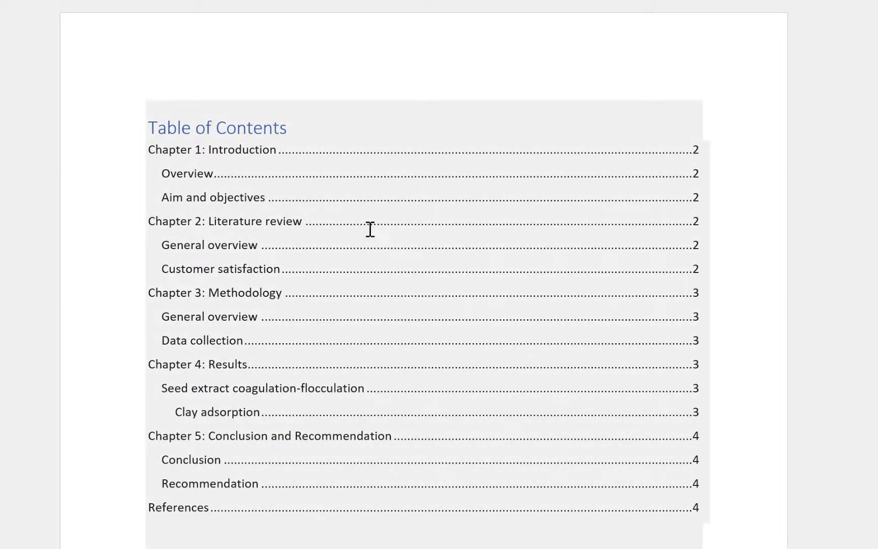
left_click(390, 189)
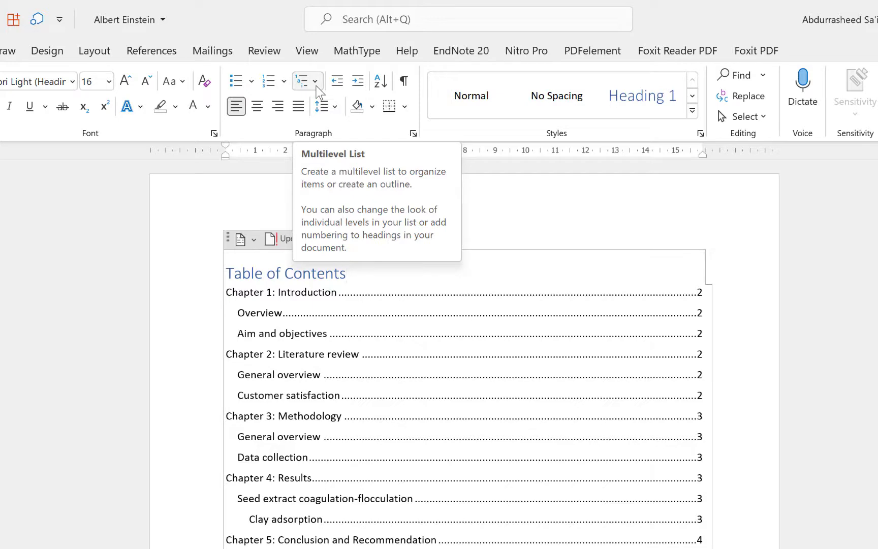
Apply the heading-linked 1 / 1.1 / 1.1.1 multilevel list, numbering Chapter 1 as 1 and Overview 1.1.
left_click(316, 86)
mouse_move(468, 341)
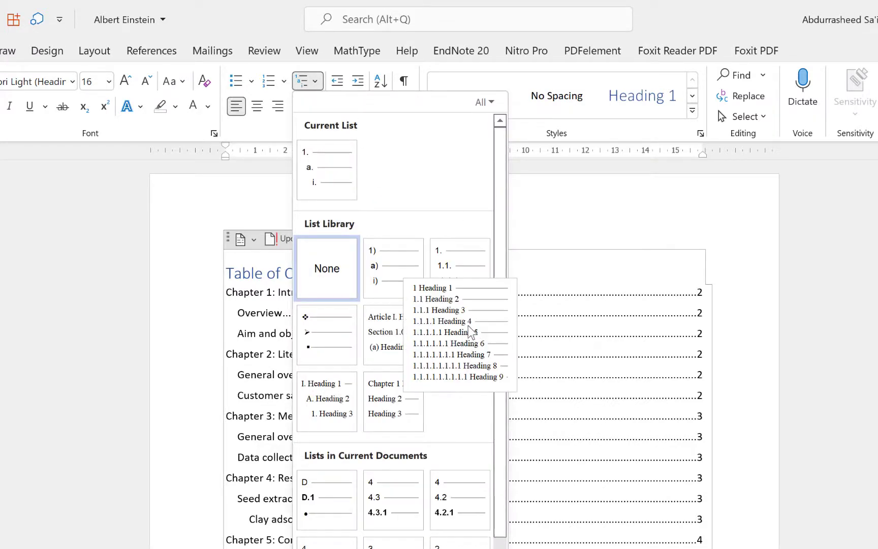
mouse_move(449, 293)
left_click(461, 327)
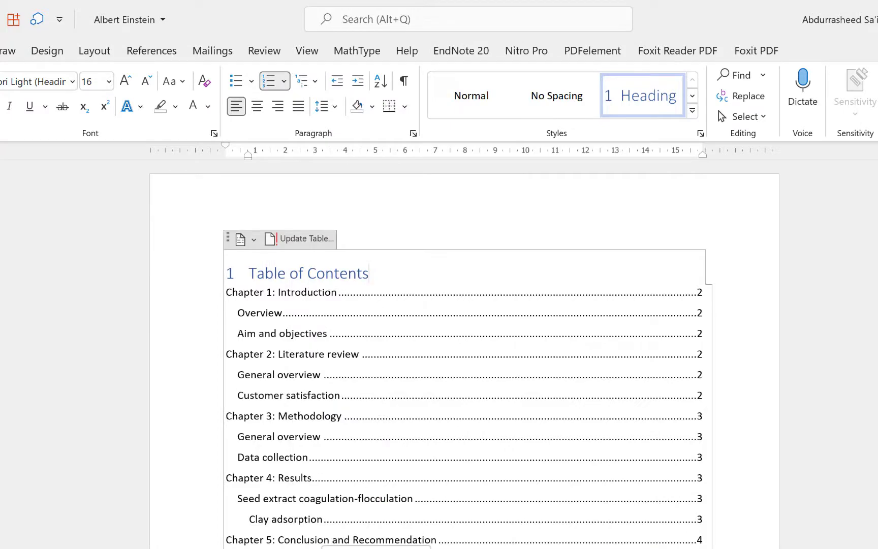
scroll(375, 466, "down", 15)
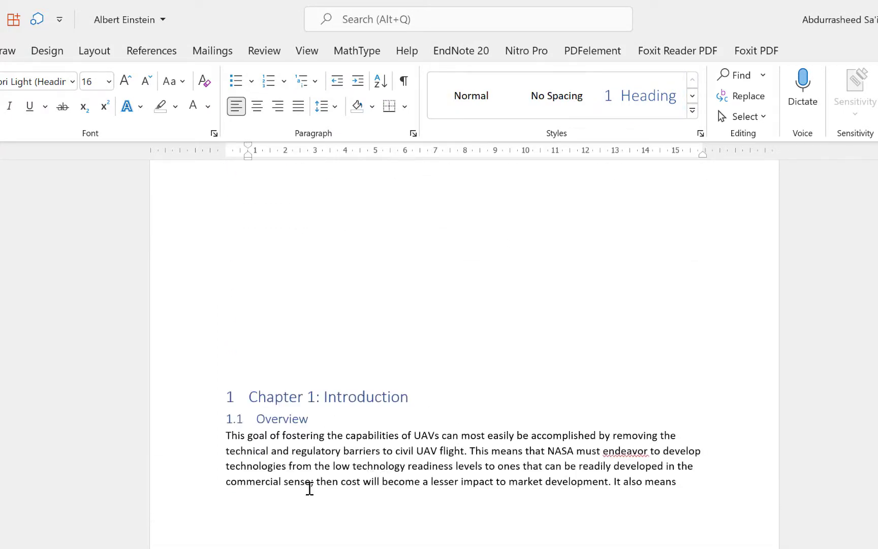
scroll(360, 432, "up", 4)
key("ctrl+Home")
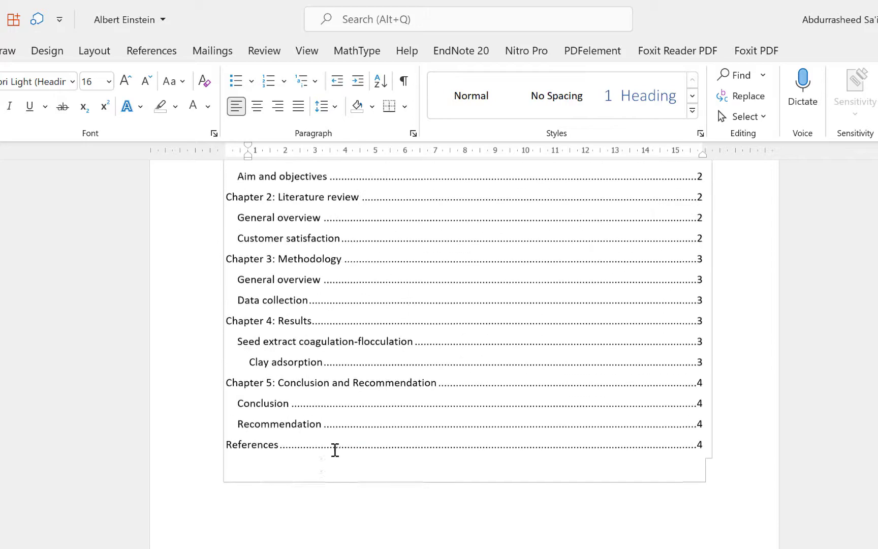
scroll(307, 519, "down", 12)
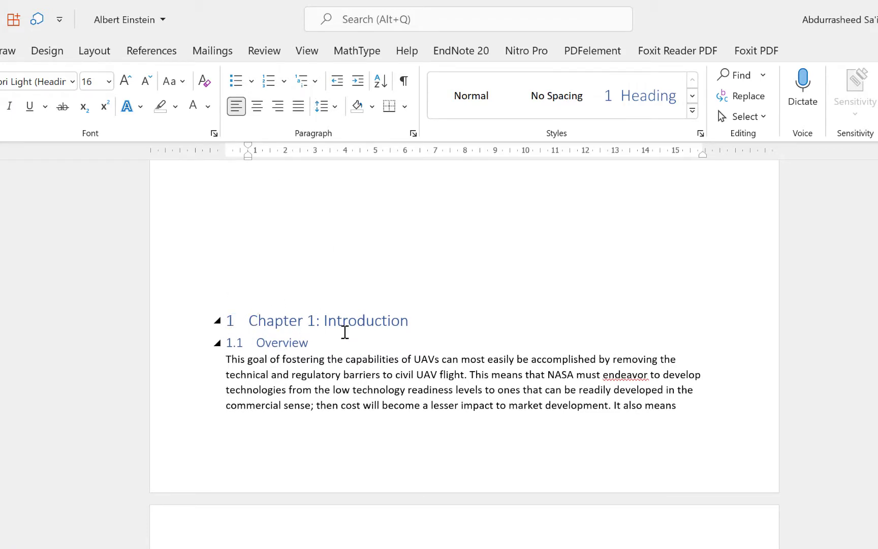
scroll(284, 457, "down", 3)
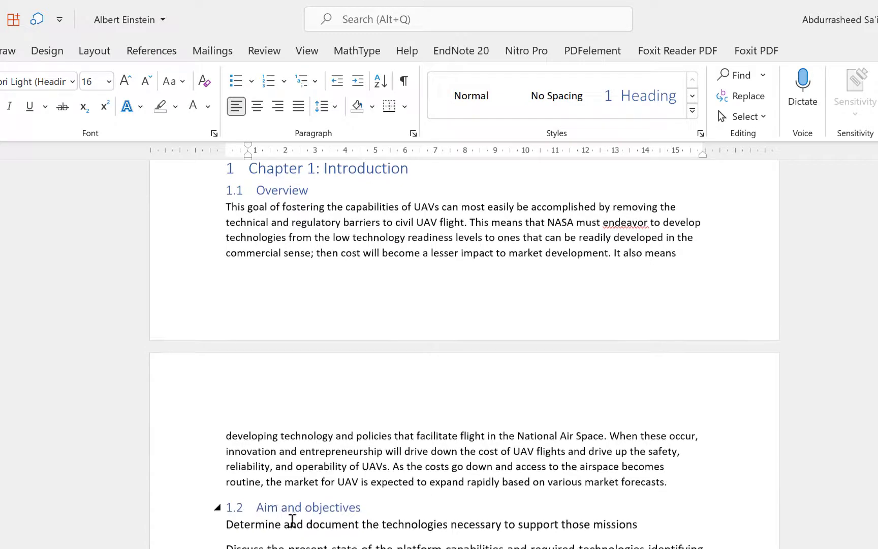
scroll(290, 521, "down", 3)
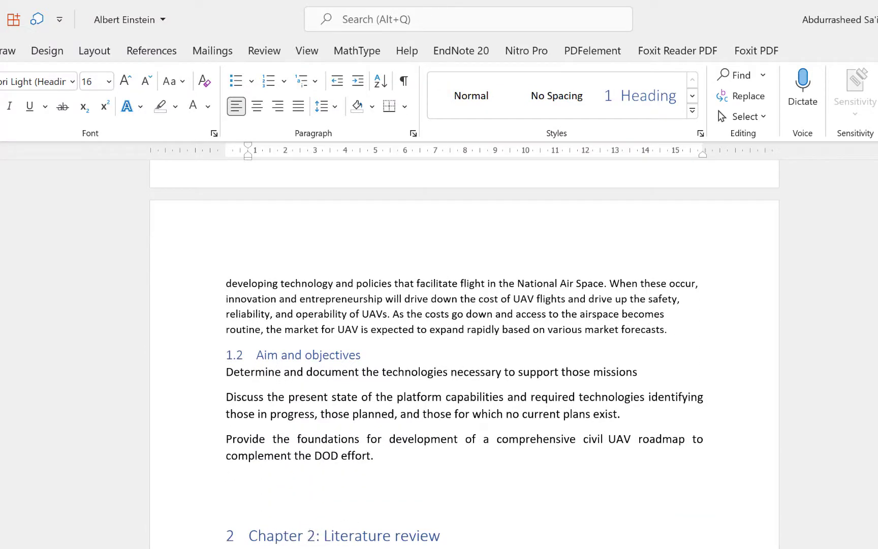
scroll(248, 386, "down", 6)
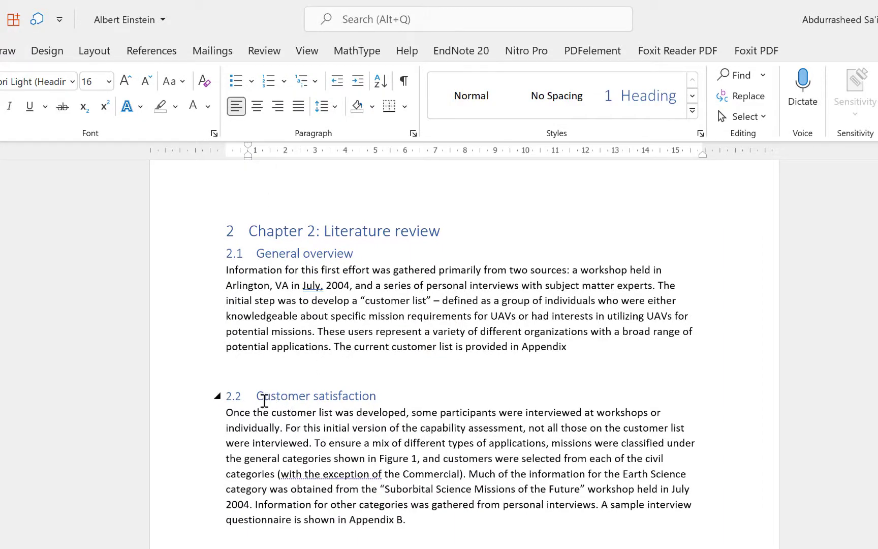
scroll(276, 416, "down", 9)
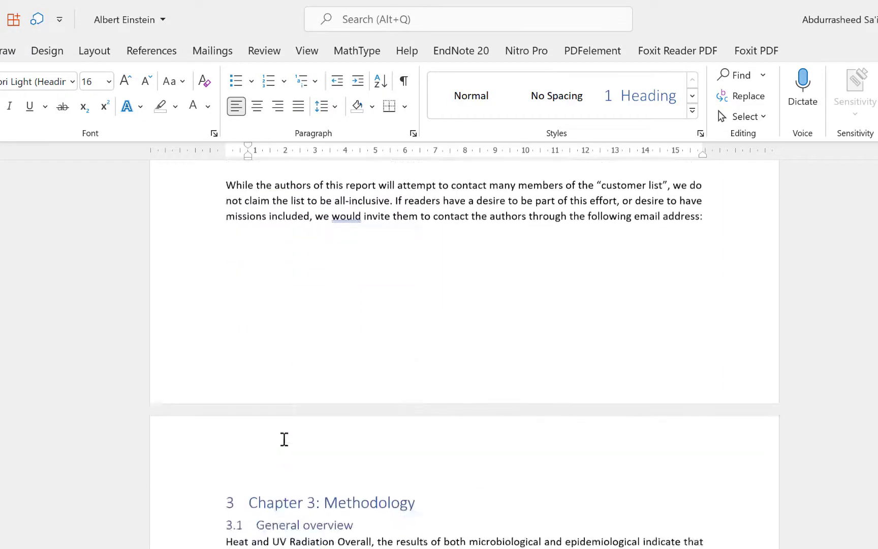
scroll(280, 467, "down", 9)
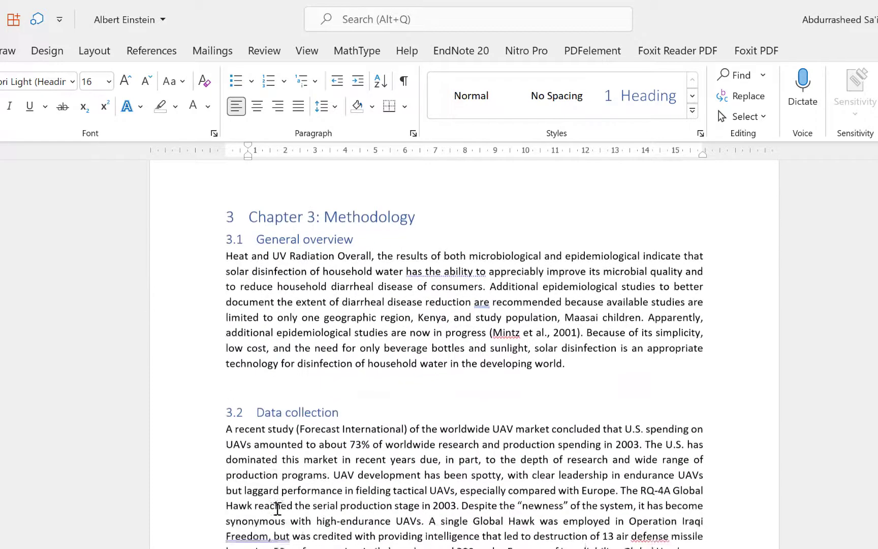
scroll(303, 378, "up", 20)
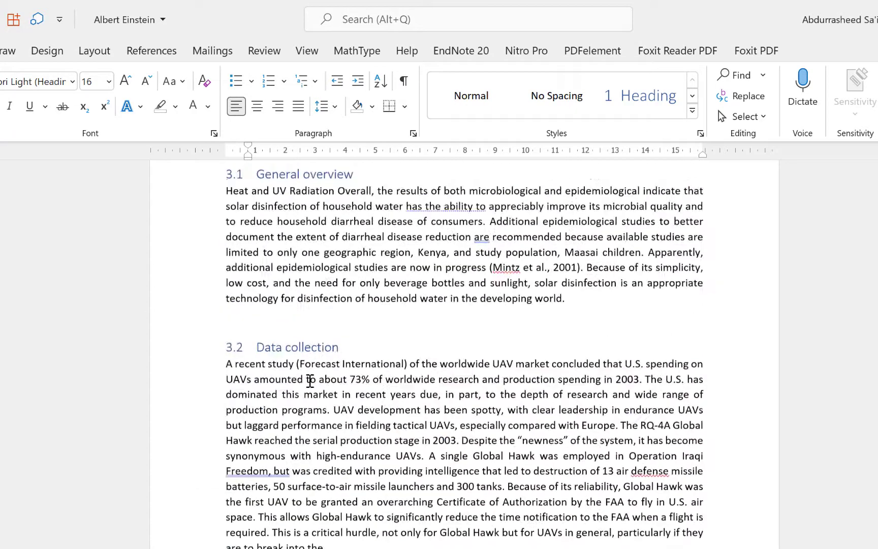
scroll(313, 382, "up", 5)
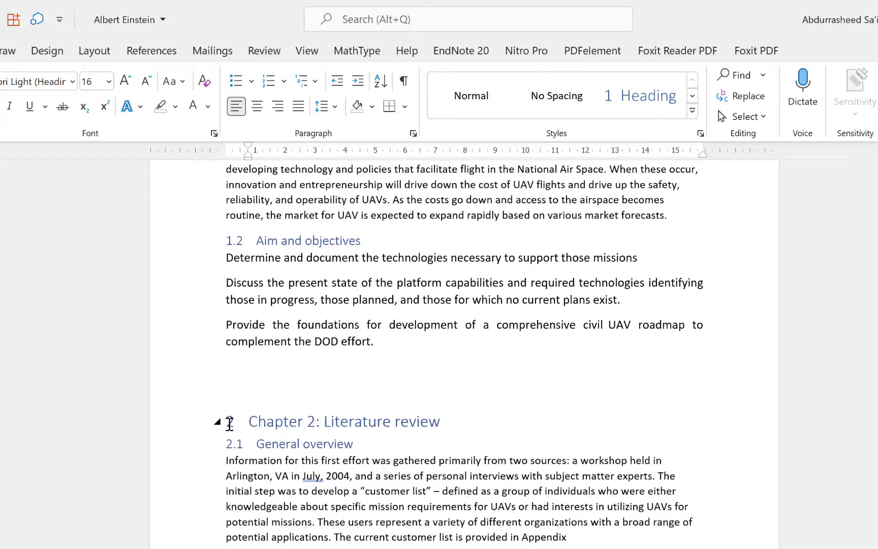
left_click(230, 422)
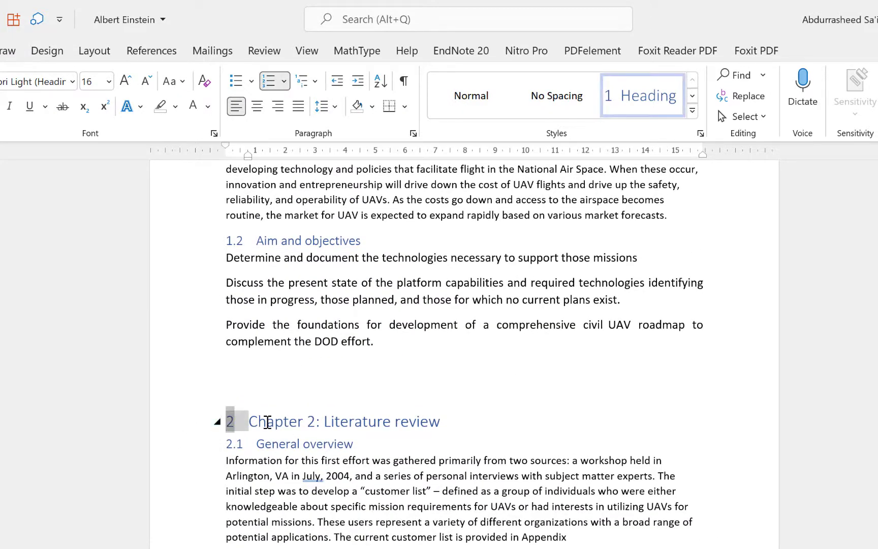
scroll(254, 416, "up", 10)
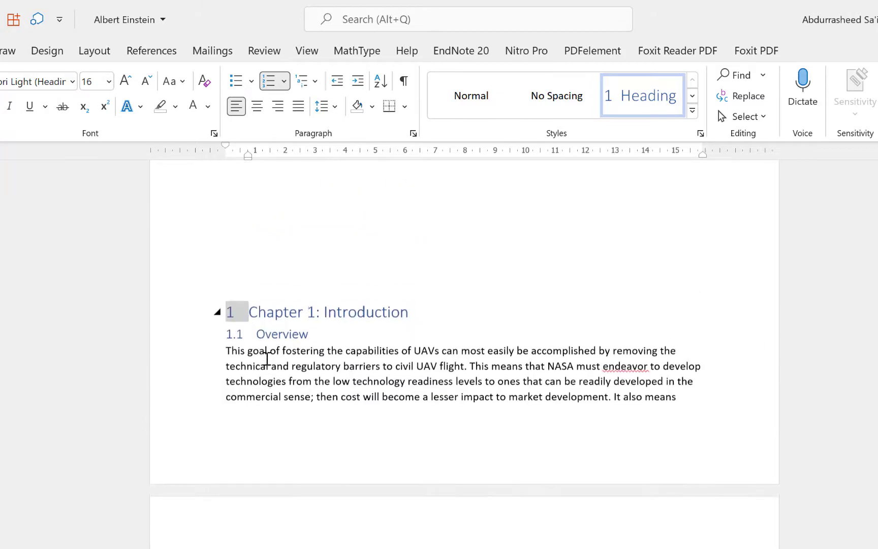
scroll(269, 398, "up", 12)
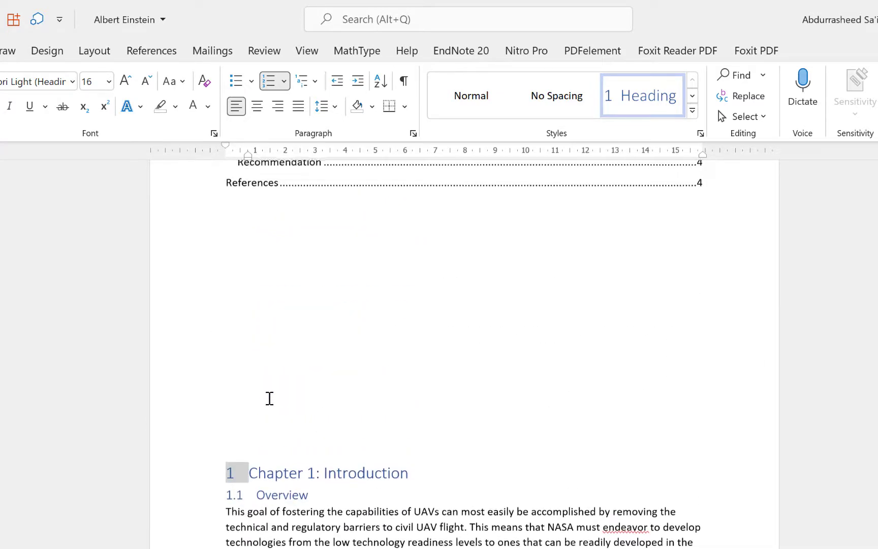
scroll(270, 397, "down", 6)
scroll(271, 415, "down", 3)
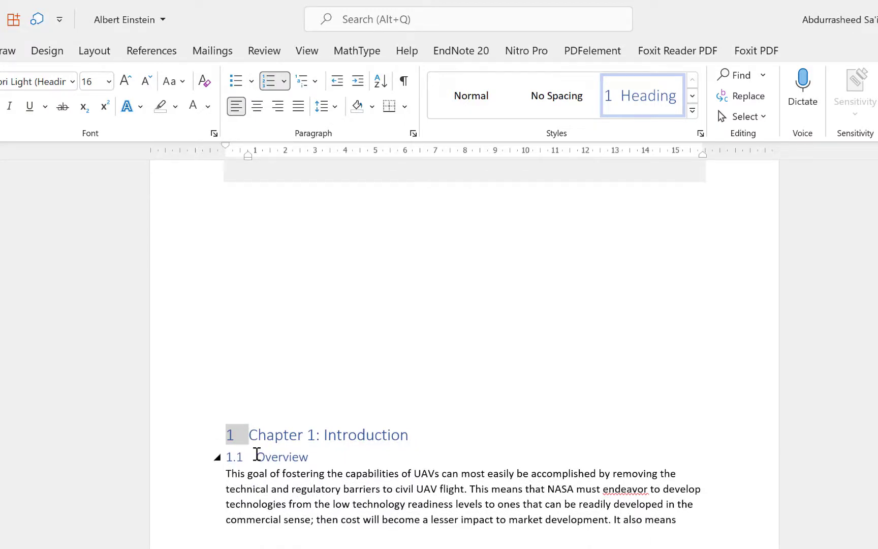
scroll(257, 454, "down", 6)
scroll(261, 447, "down", 5)
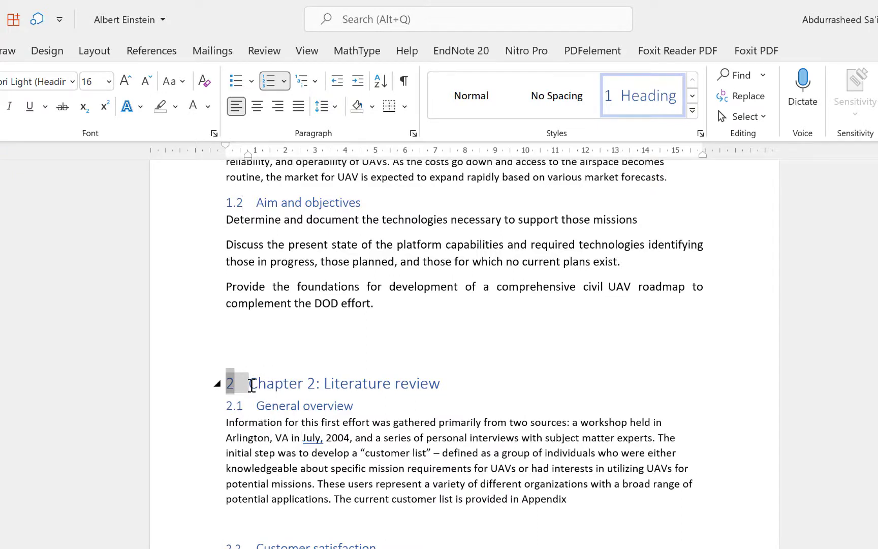
Make the Chapter 2 heading number white so it no longer shows.
left_click(208, 107)
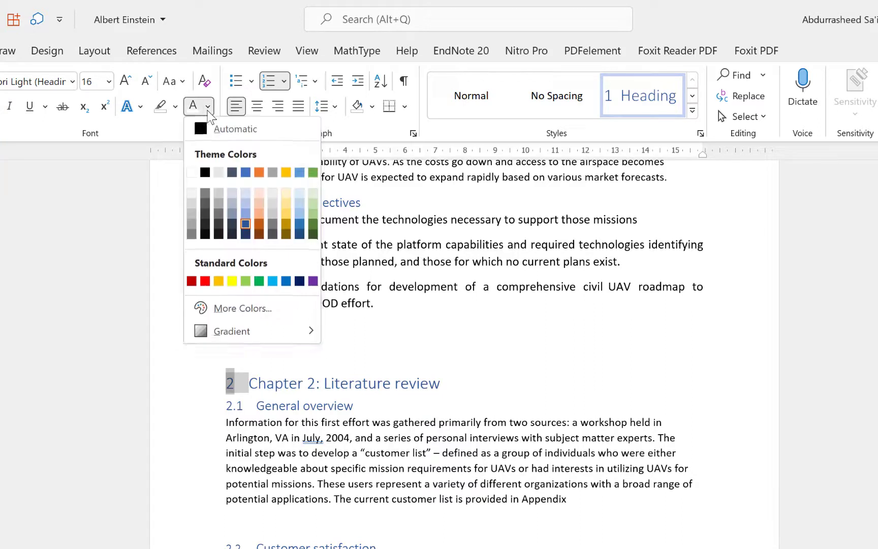
left_click(192, 173)
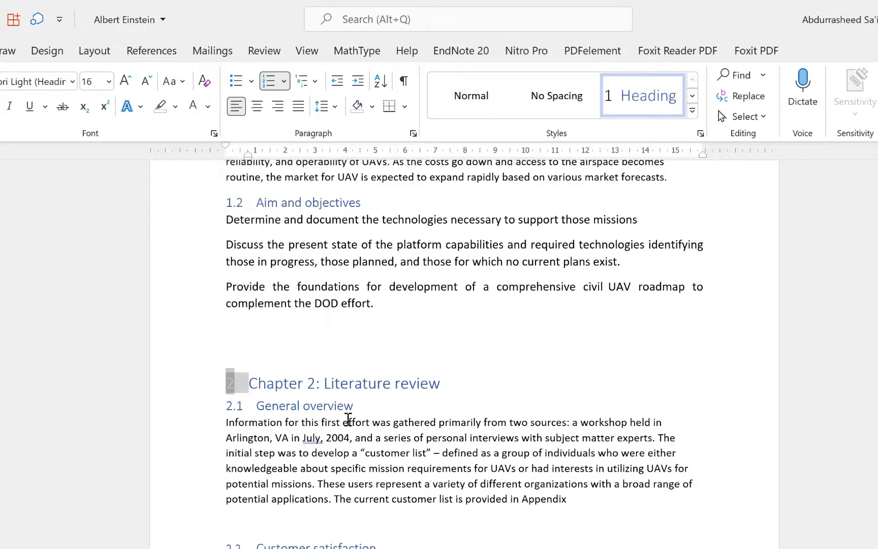
left_click(349, 422)
left_click(257, 382)
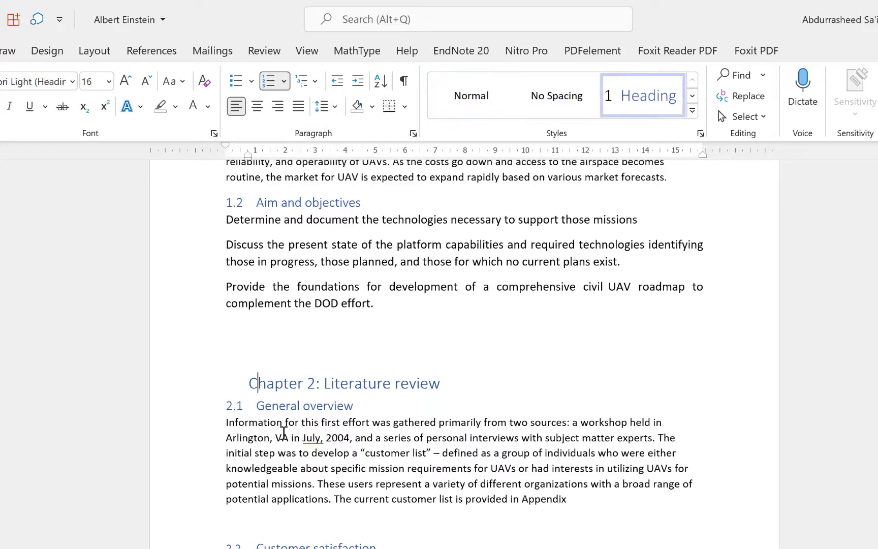
Scroll through the chapters and back up to the Table of Contents.
scroll(308, 492, "down", 10)
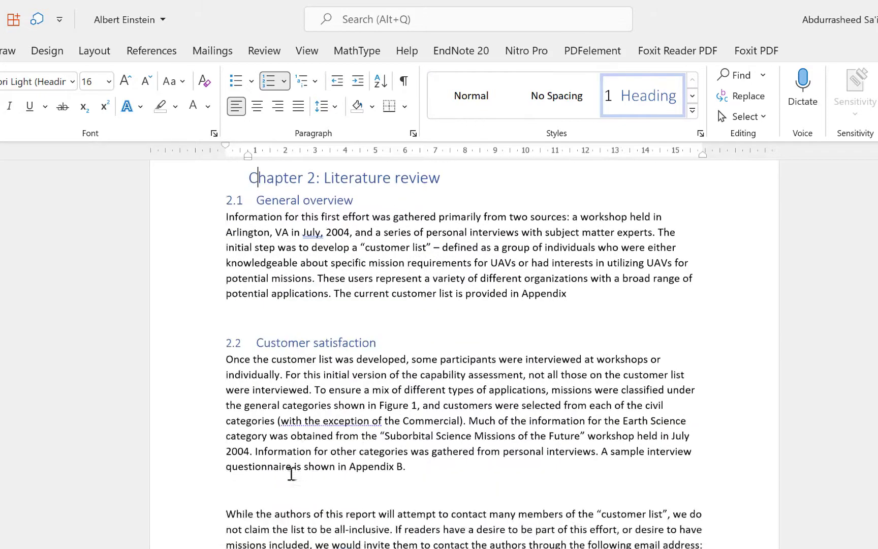
scroll(333, 498, "down", 1)
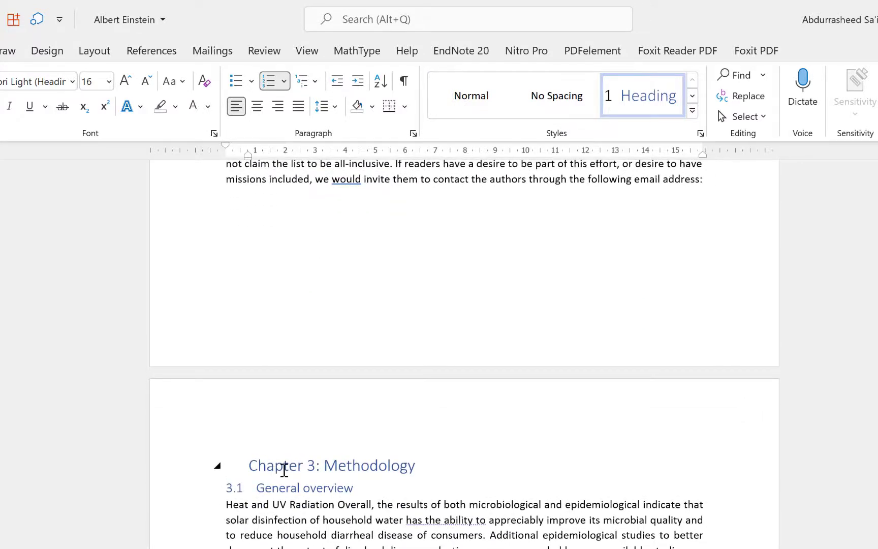
scroll(285, 478, "down", 13)
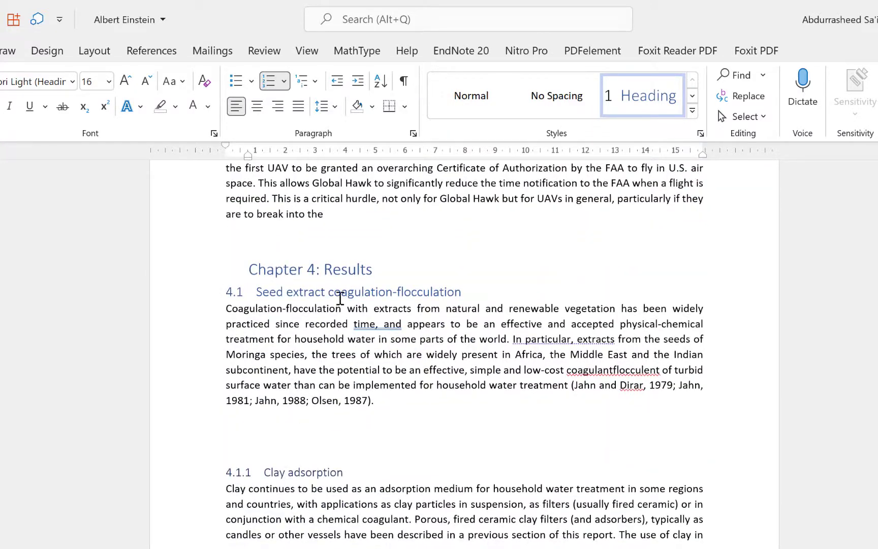
scroll(290, 408, "down", 9)
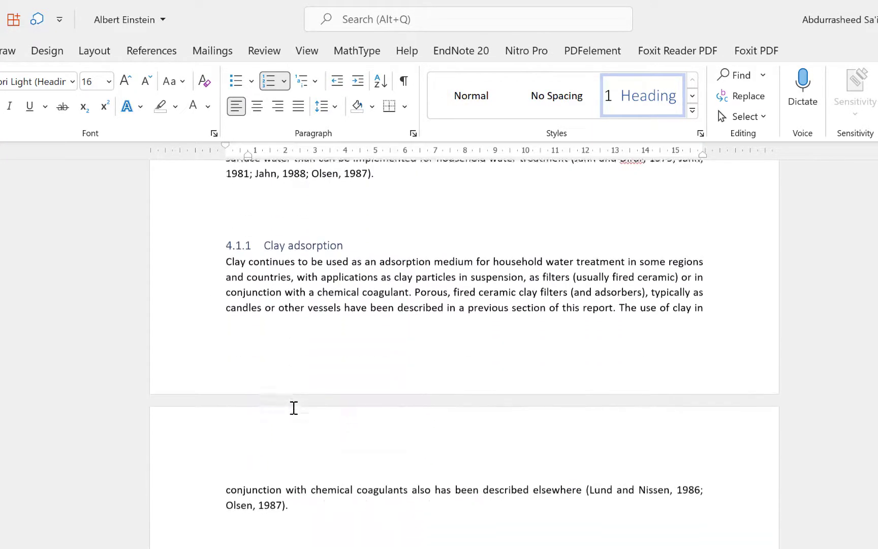
scroll(298, 417, "down", 4)
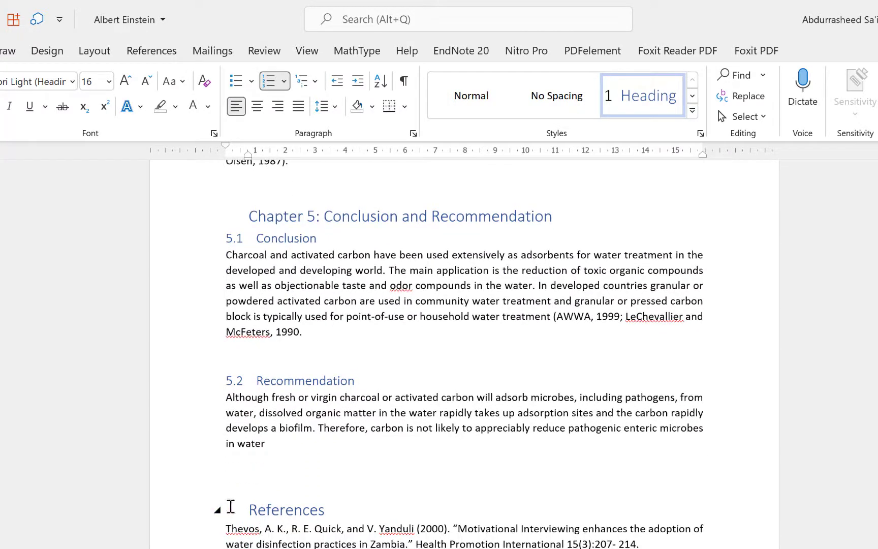
scroll(342, 425, "up", 10)
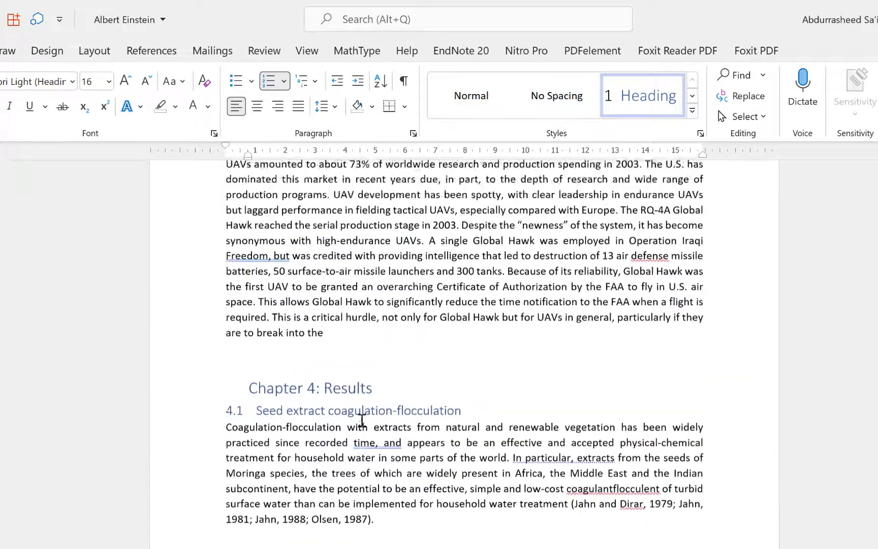
scroll(361, 419, "up", 20)
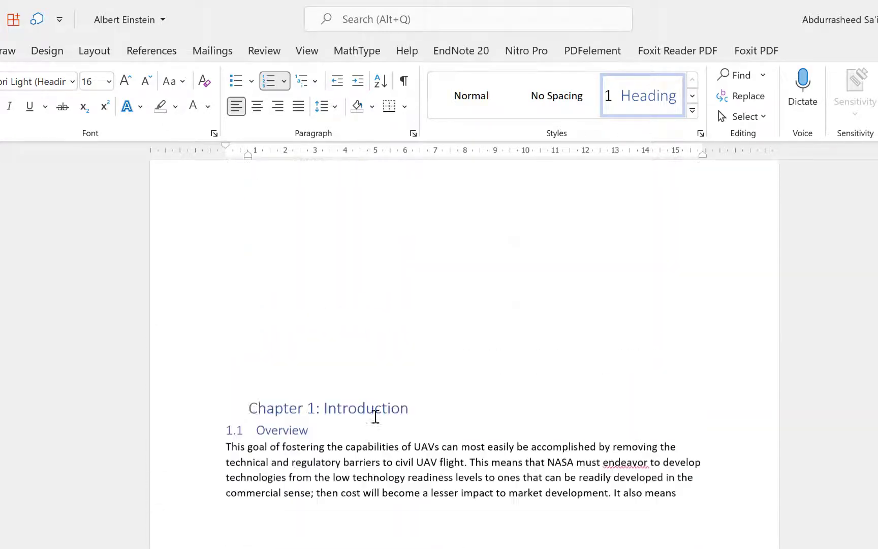
scroll(375, 416, "up", 8)
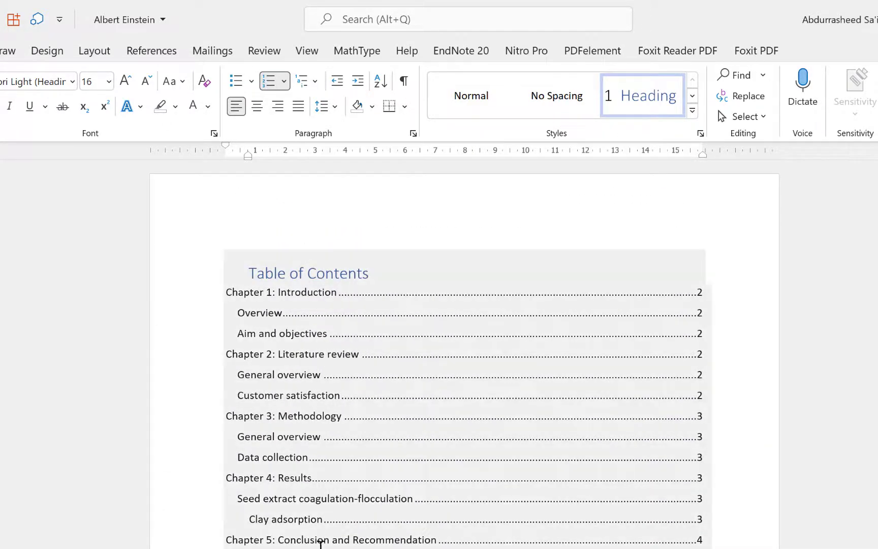
Update the entire Table of Contents so entries list outline numbers like 1.1 and 4.1.1.
left_click(309, 271)
left_click(312, 237)
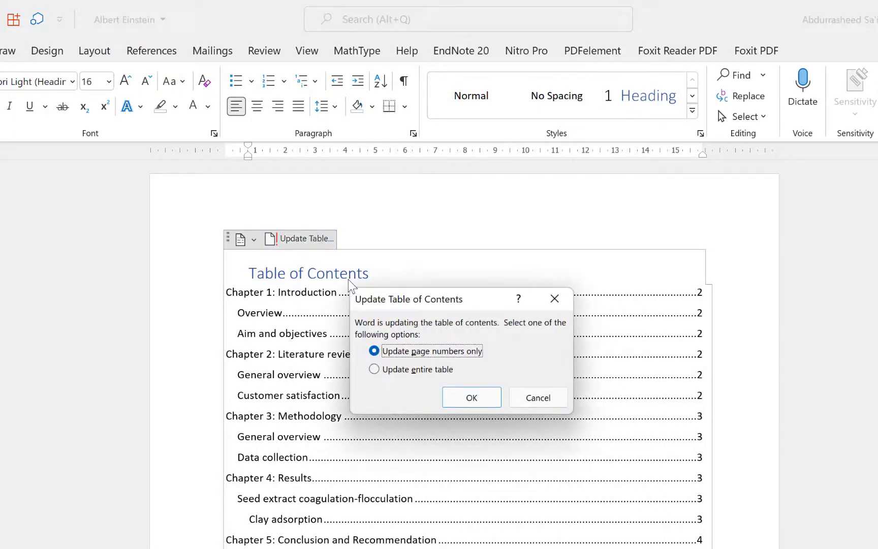
left_click(410, 373)
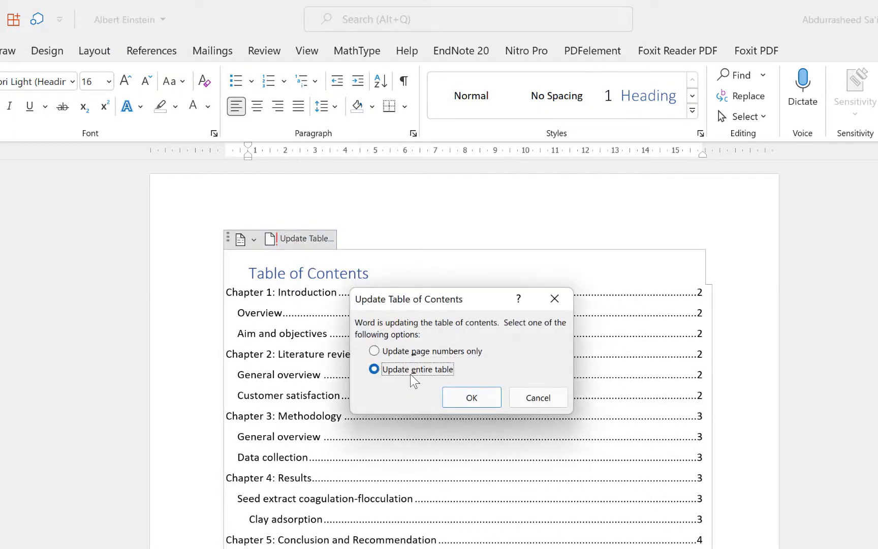
left_click(464, 400)
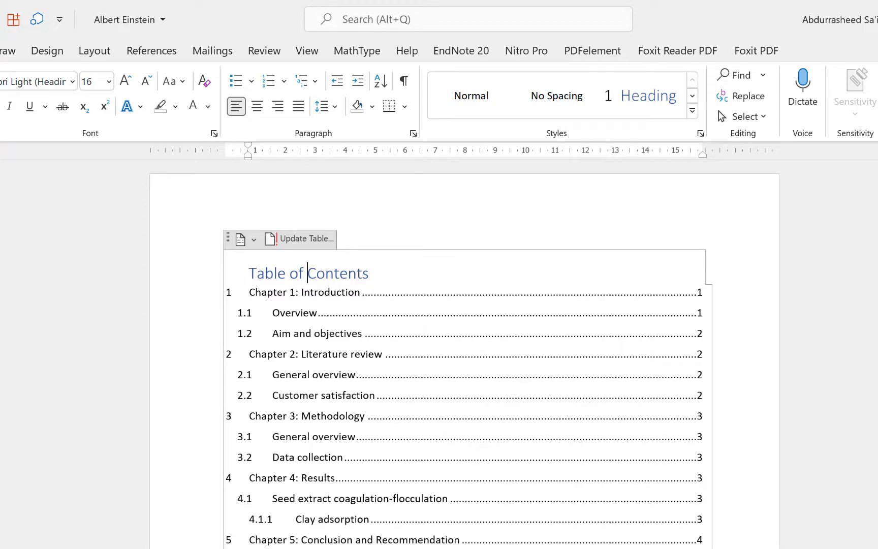
left_click(293, 547)
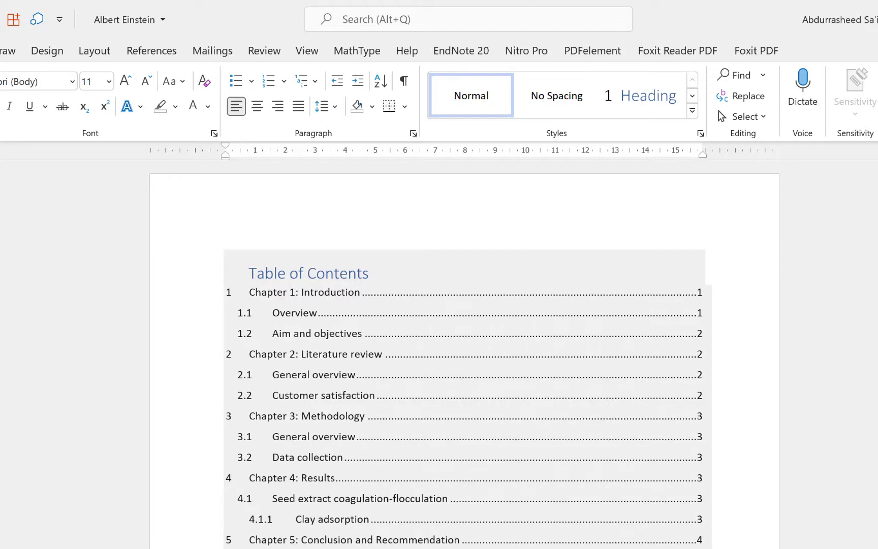
Add a line break below the Table of Contents so Chapter 1 starts on the next page.
scroll(337, 500, "down", 3)
scroll(337, 501, "up", 3)
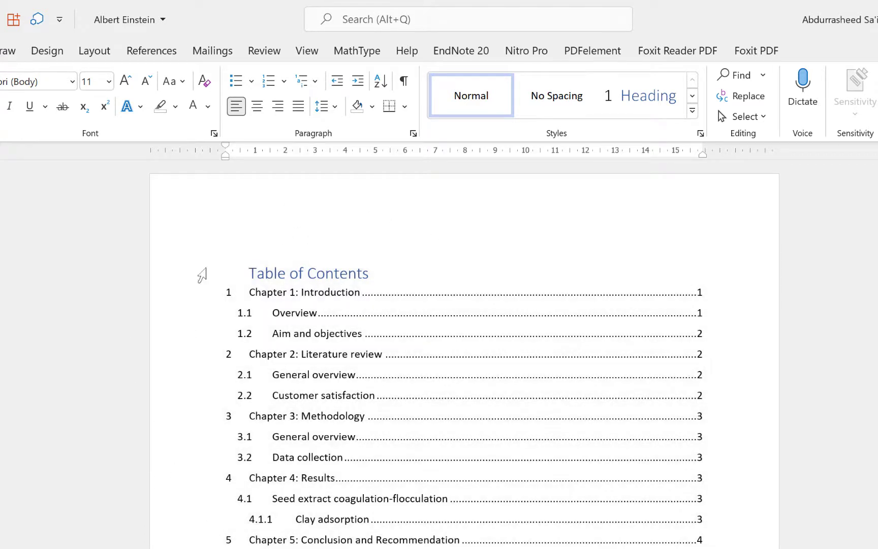
scroll(341, 381, "down", 1)
scroll(344, 388, "down", 2)
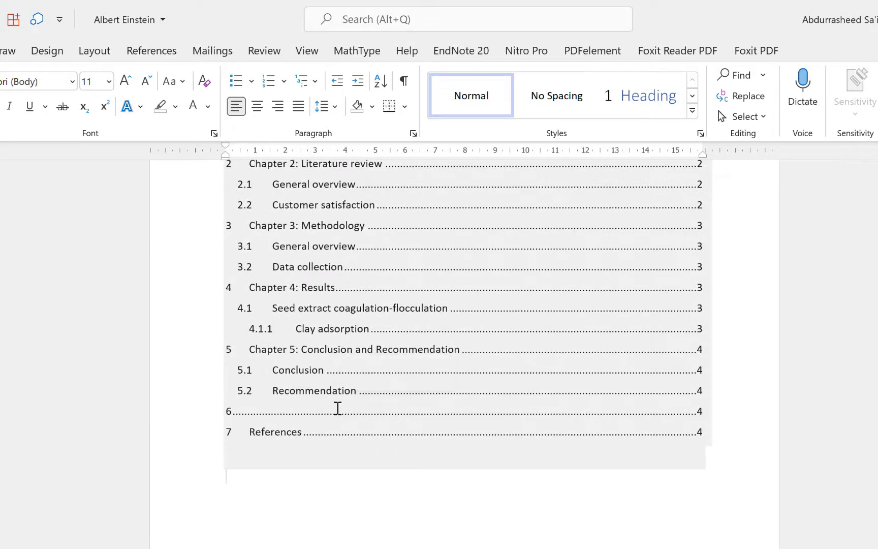
scroll(337, 410, "down", 8)
scroll(331, 402, "up", 4)
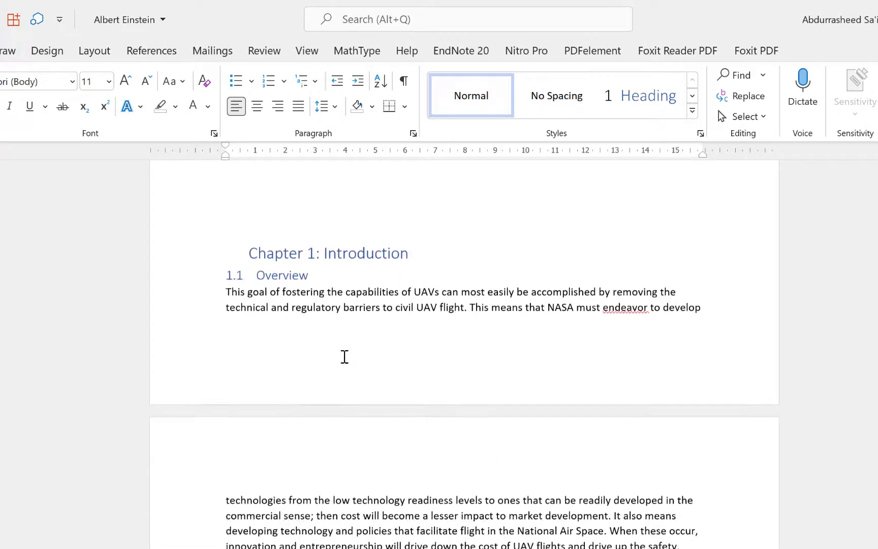
left_click(339, 367)
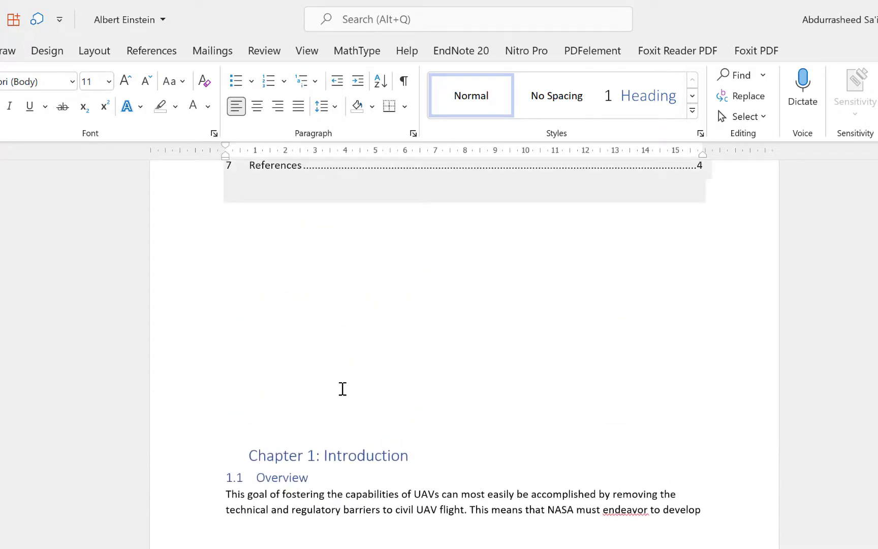
key("Return")
scroll(350, 414, "down", 4)
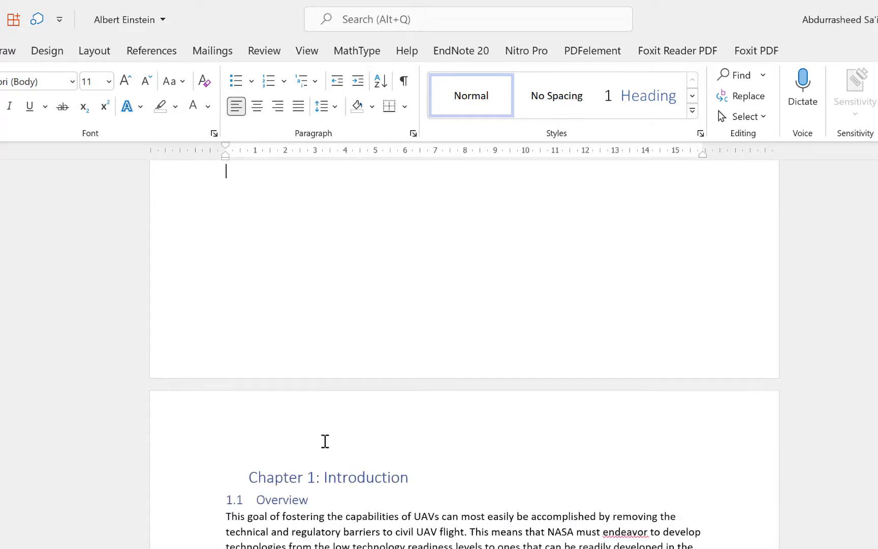
scroll(324, 441, "up", 1)
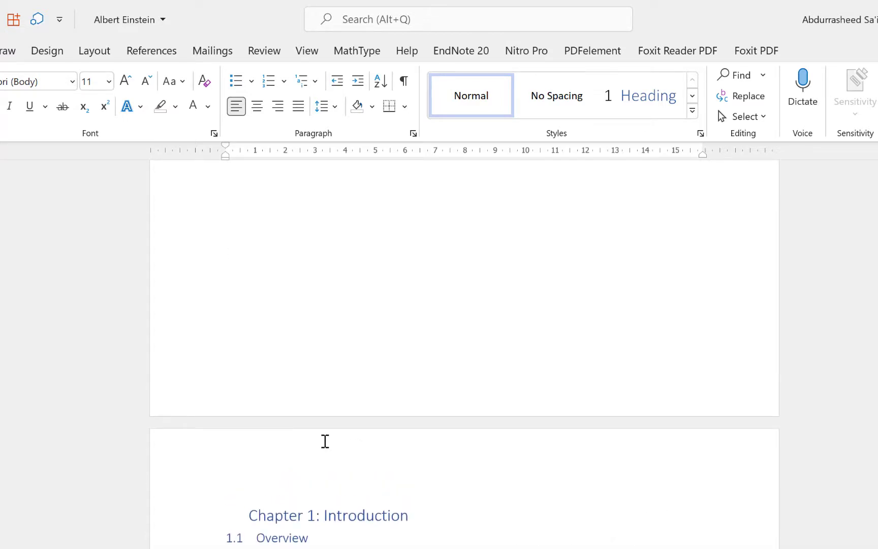
scroll(325, 440, "up", 2)
scroll(325, 441, "down", 3)
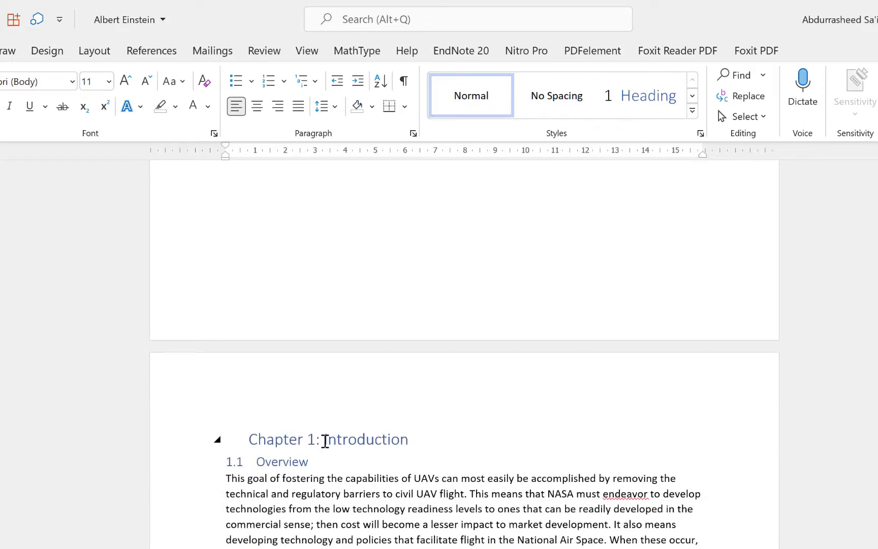
scroll(325, 441, "down", 2)
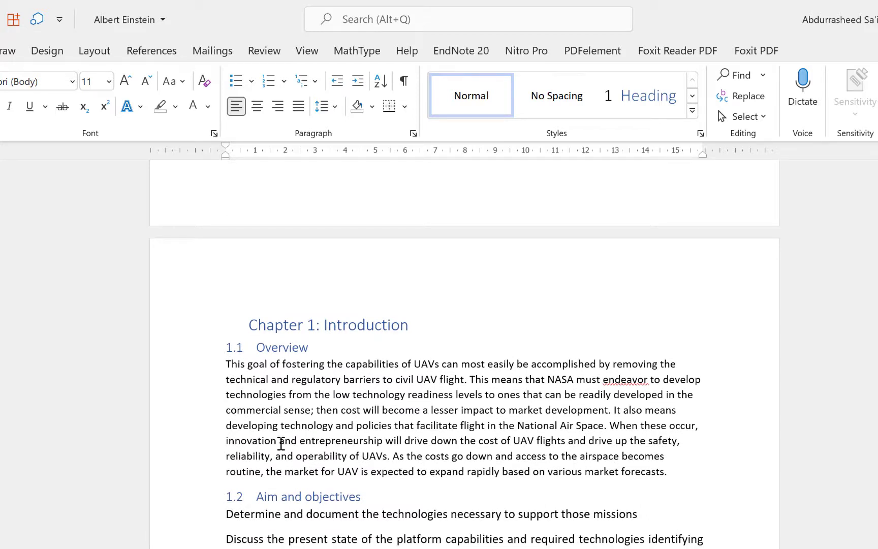
scroll(357, 404, "up", 6)
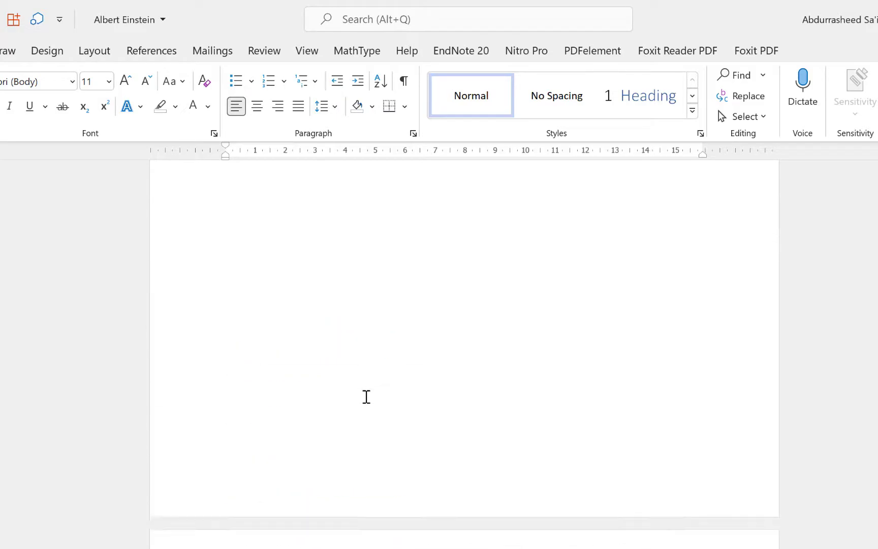